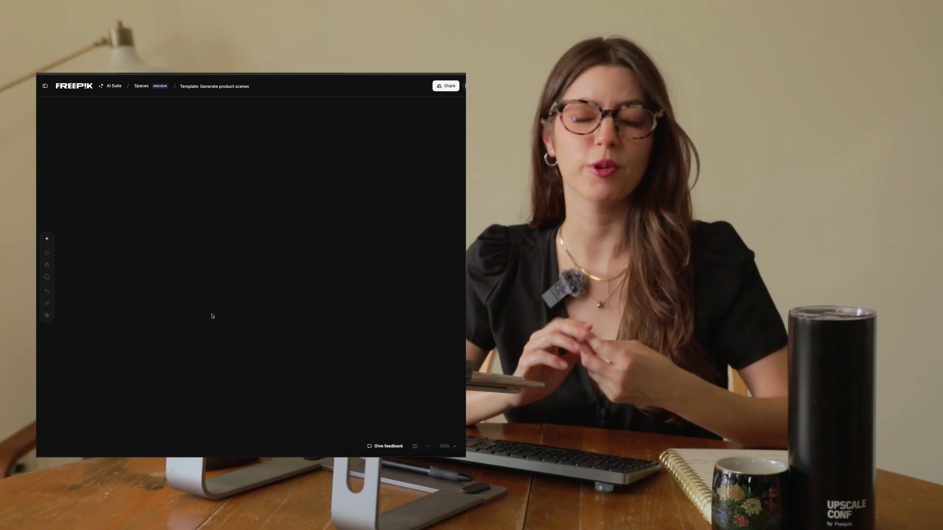
Look over the product scenes template, from the whisky creation and its text notes to the connected Assistant nodes
{"action": "scroll", "coordinate": [178, 255], "scroll_direction": "up", "scroll_amount": 5}
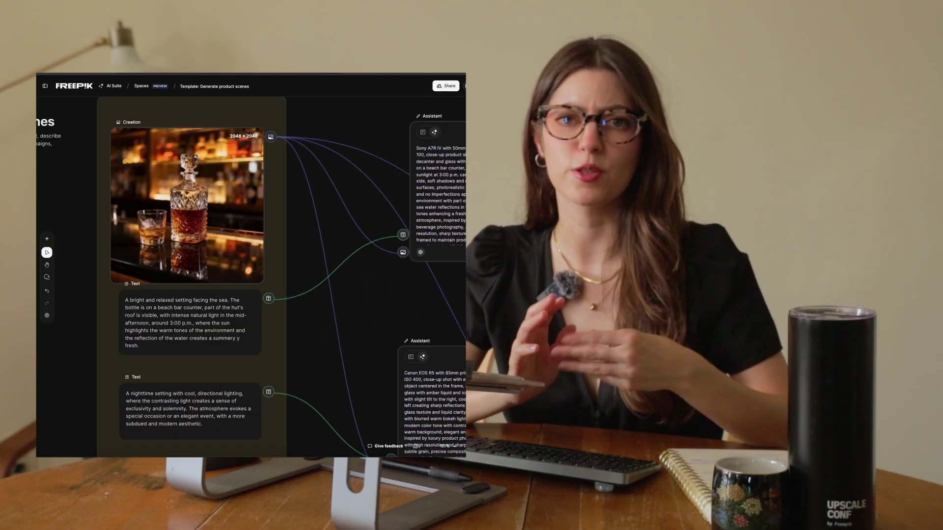
{"action": "key", "text": "space"}
{"action": "left_click_drag", "start_coordinate": [376, 302], "coordinate": [262, 309]}
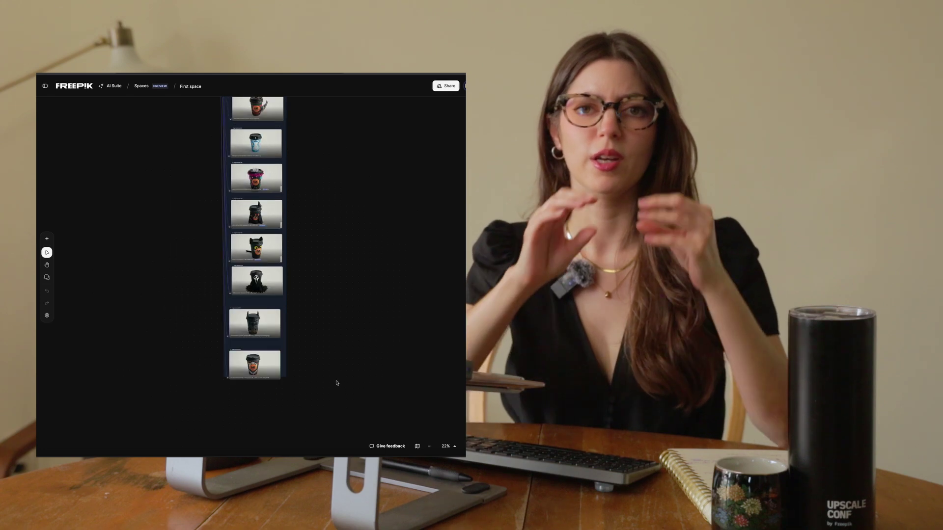
Examine the costumed coffee cup images in First space and their connections to the source cup photos
{"action": "scroll", "coordinate": [337, 385], "scroll_direction": "up", "scroll_amount": 4}
{"action": "key", "text": "space"}
{"action": "left_click_drag", "start_coordinate": [285, 295], "coordinate": [294, 351]}
{"action": "scroll", "coordinate": [294, 352], "scroll_direction": "up", "scroll_amount": 10}
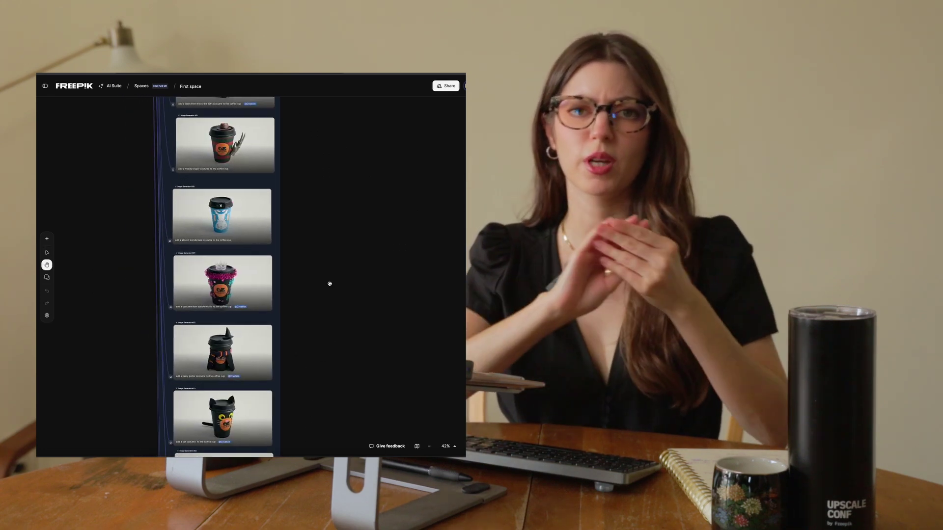
Examine the orange marigold, skull altar and portrait image creations elsewhere in First space
{"action": "scroll", "coordinate": [331, 393], "scroll_direction": "up", "scroll_amount": 15}
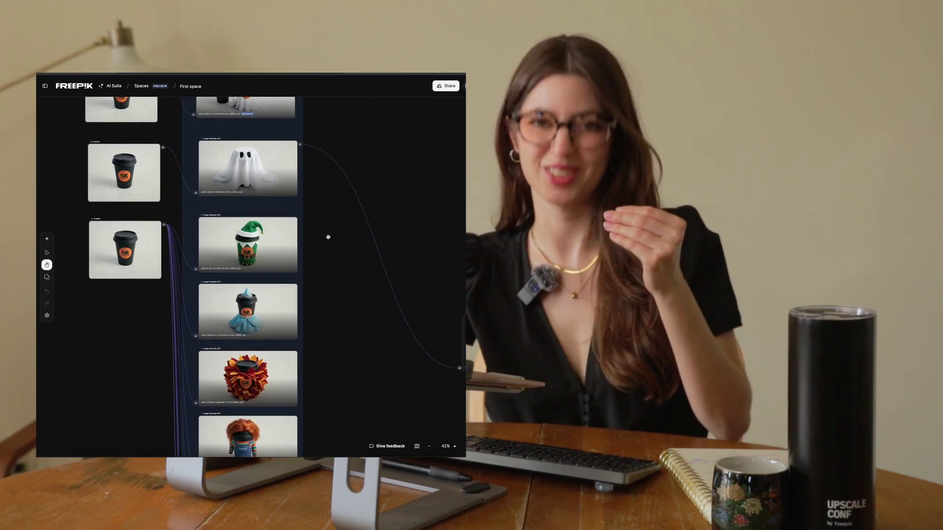
{"action": "key", "text": "v"}
{"action": "scroll", "coordinate": [356, 283], "scroll_direction": "down", "scroll_amount": 3}
{"action": "key", "text": "space"}
{"action": "left_click_drag", "start_coordinate": [419, 217], "coordinate": [377, 385]}
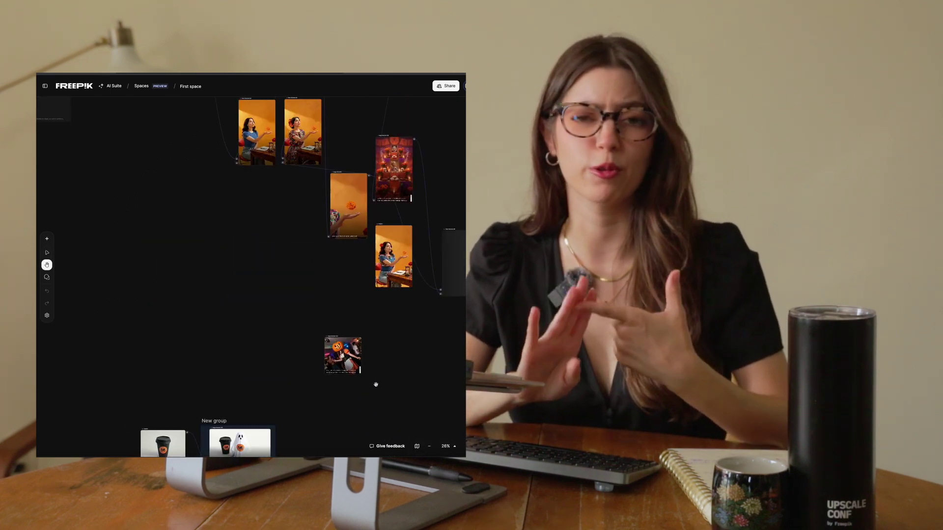
{"action": "left_click_drag", "start_coordinate": [423, 297], "coordinate": [257, 388]}
{"action": "scroll", "coordinate": [382, 266], "scroll_direction": "up", "scroll_amount": 10}
{"action": "key", "text": "v"}
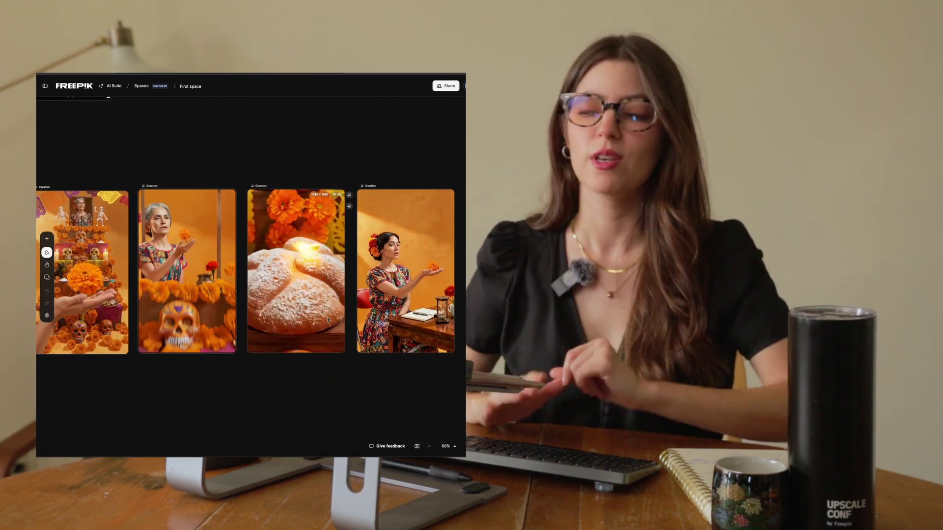
{"action": "scroll", "coordinate": [328, 319], "scroll_direction": "down", "scroll_amount": 3}
{"action": "key", "text": "h"}
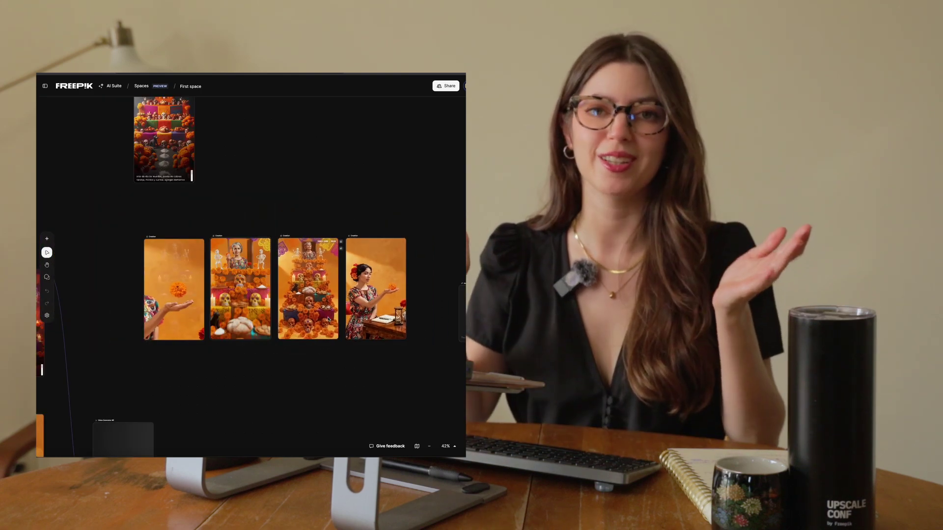
{"action": "left_click_drag", "start_coordinate": [285, 177], "coordinate": [426, 273]}
{"action": "left_click_drag", "start_coordinate": [201, 300], "coordinate": [362, 281]}
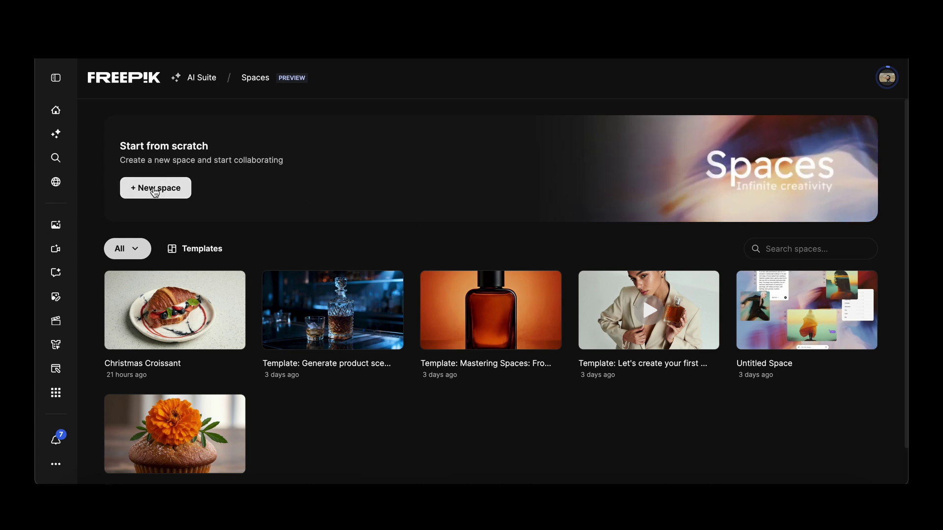
Create and open a new blank space, and add an Assistant node to it
{"action": "left_click", "coordinate": [150, 189]}
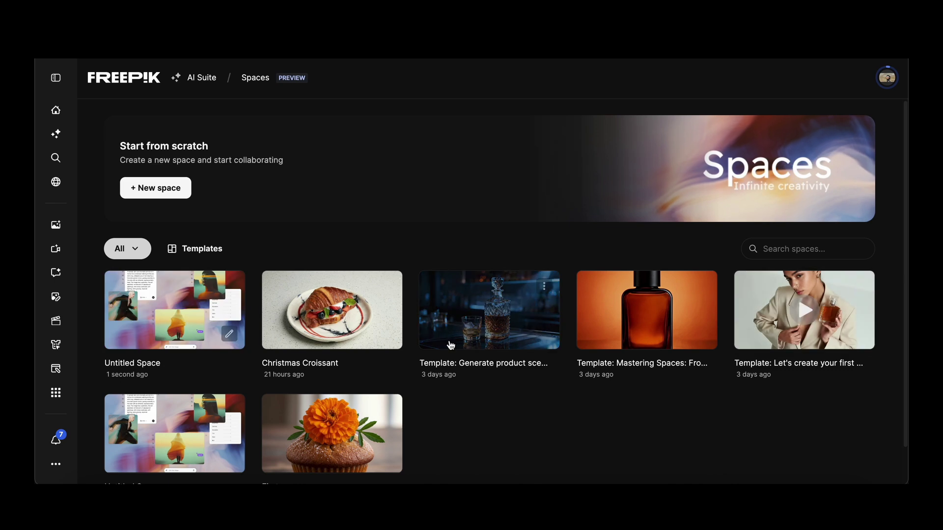
{"action": "left_click", "coordinate": [229, 317]}
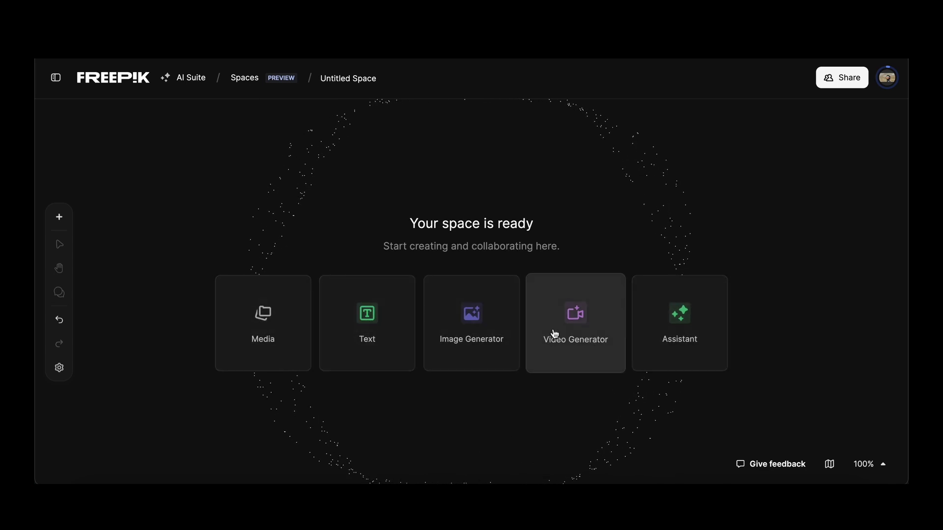
{"action": "left_click", "coordinate": [698, 348]}
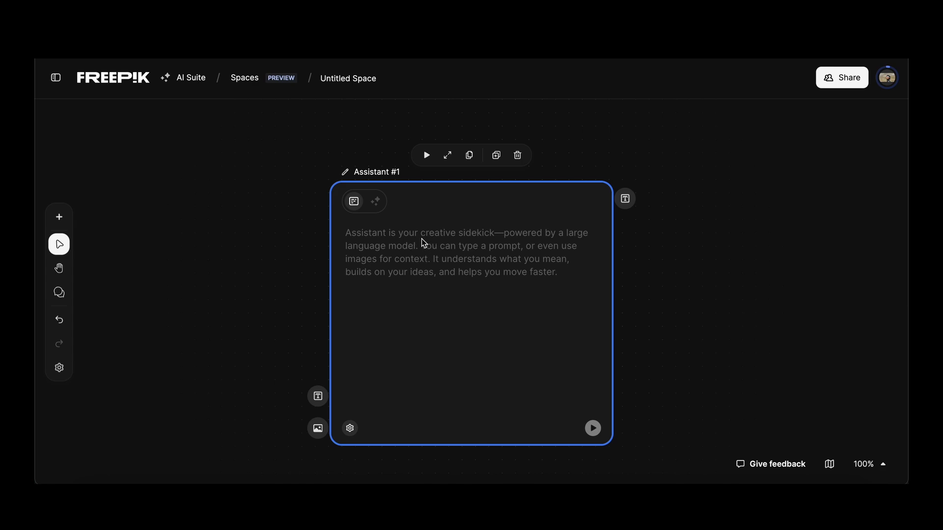
Run the Assistant with the prompt "I want to create an editorial photoshoot based on the 90s, film photography, vivid colors"
{"action": "left_click", "coordinate": [542, 251]}
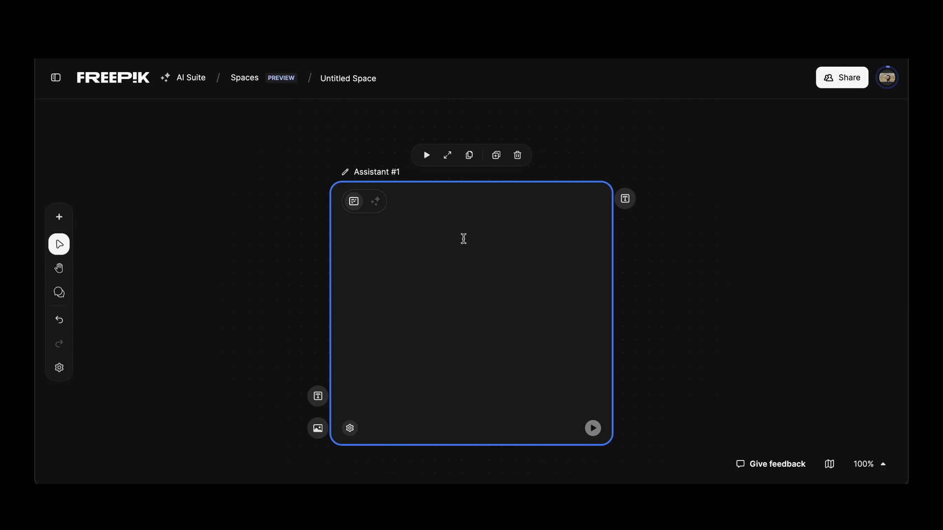
{"action": "type", "text": "I want to create an editorial photoshoot based on the 90s, "}
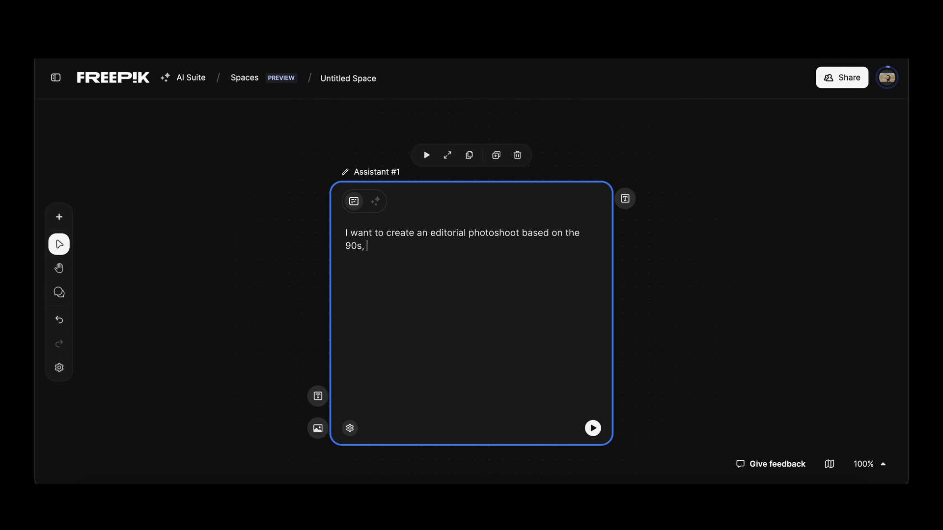
{"action": "type", "text": "film photography, vivid colors,"}
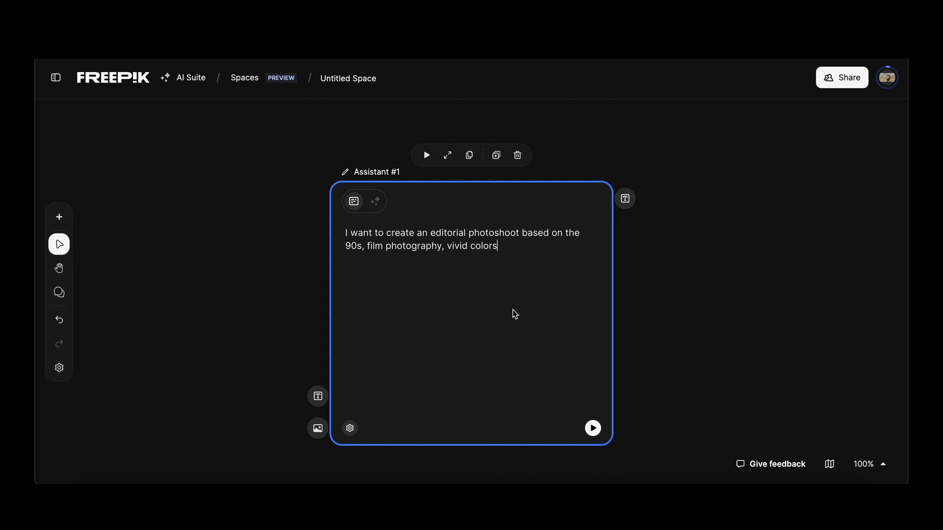
{"action": "left_click", "coordinate": [593, 428]}
Add an Image Generator node on the empty canvas to the right of the Assistant node
{"action": "left_click_drag", "start_coordinate": [537, 348], "coordinate": [432, 326]}
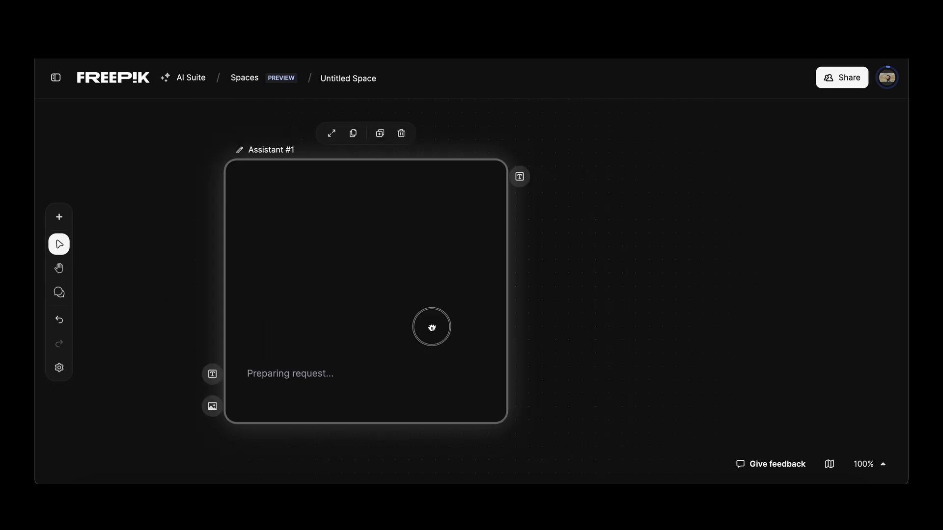
{"action": "key", "text": "space"}
{"action": "left_click_drag", "start_coordinate": [658, 282], "coordinate": [632, 254]}
{"action": "scroll", "coordinate": [624, 295], "scroll_direction": "down", "scroll_amount": 3}
{"action": "key", "text": "space"}
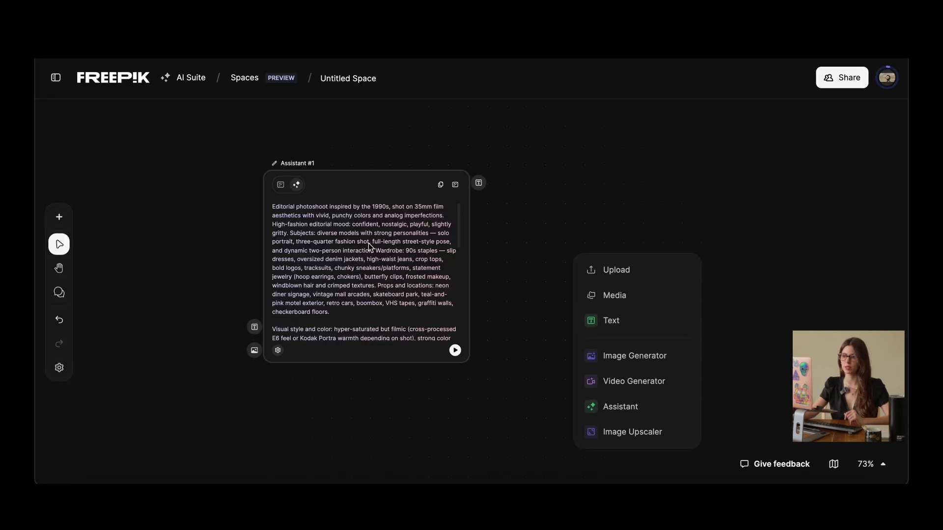
{"action": "left_click", "coordinate": [633, 357]}
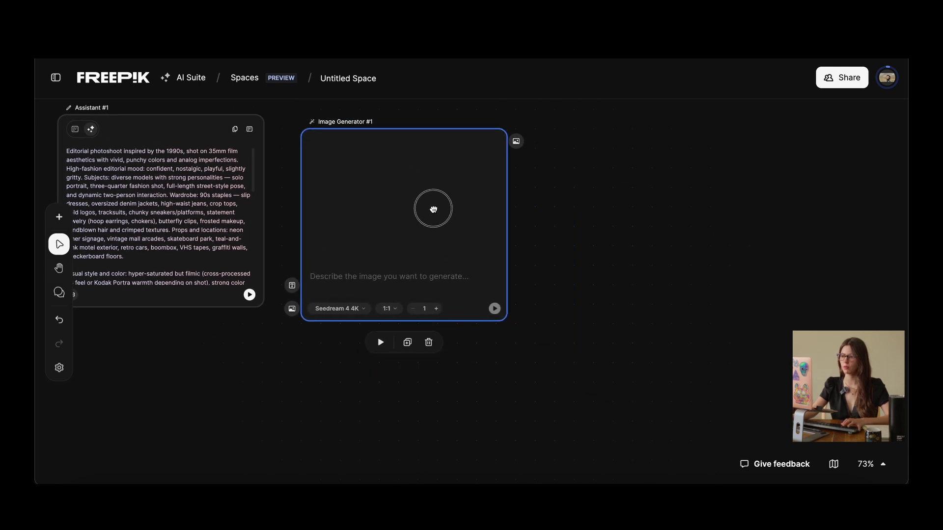
{"action": "left_click_drag", "start_coordinate": [269, 363], "coordinate": [303, 387]}
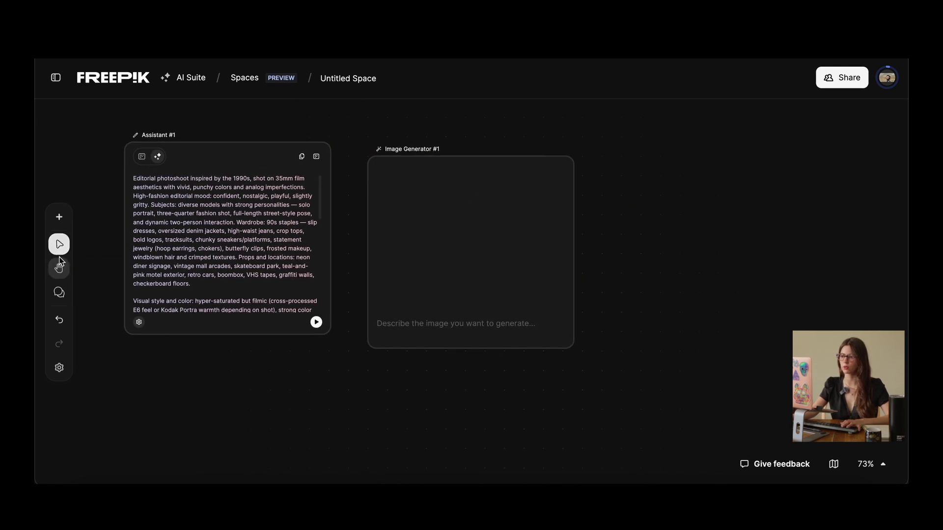
{"action": "left_click", "coordinate": [60, 216]}
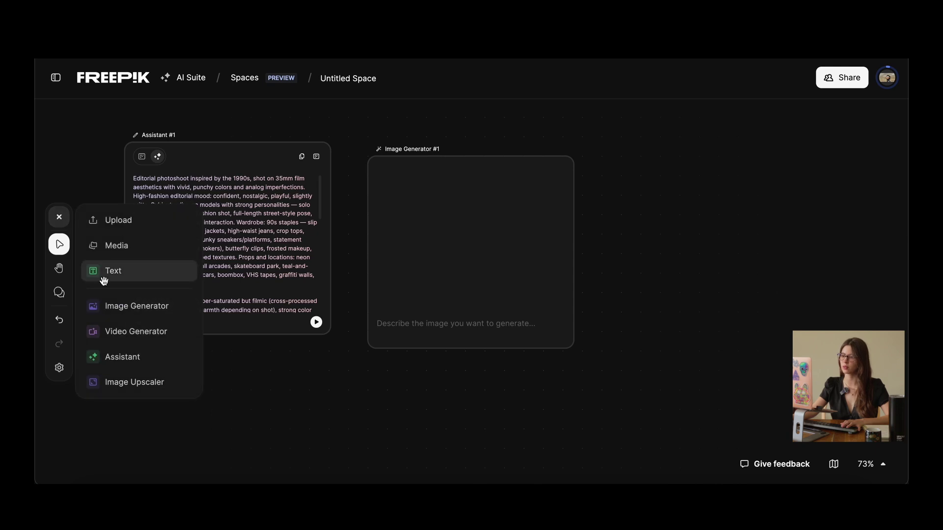
{"action": "right_click", "coordinate": [631, 237]}
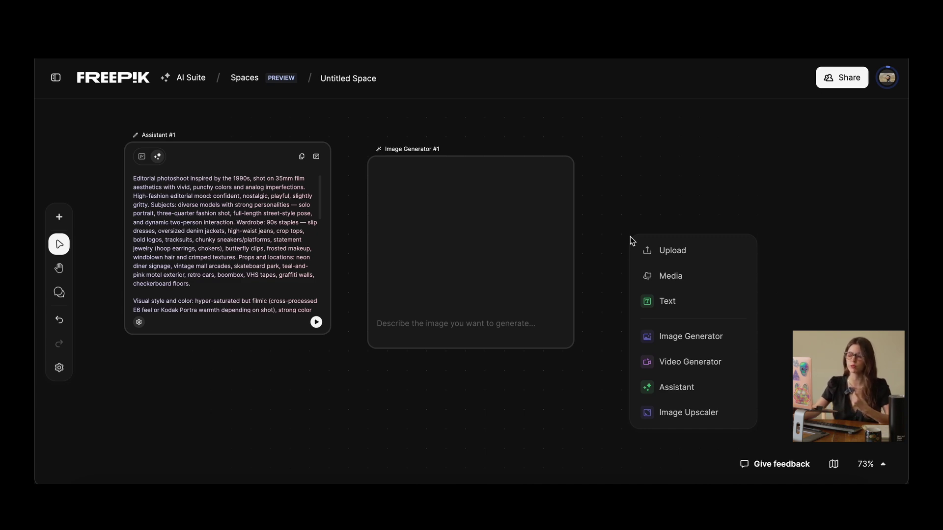
{"action": "left_click", "coordinate": [617, 185]}
Move the Image Generator node slightly farther from the Assistant node and set its model to Seedream 4
{"action": "left_click_drag", "start_coordinate": [480, 219], "coordinate": [510, 211]}
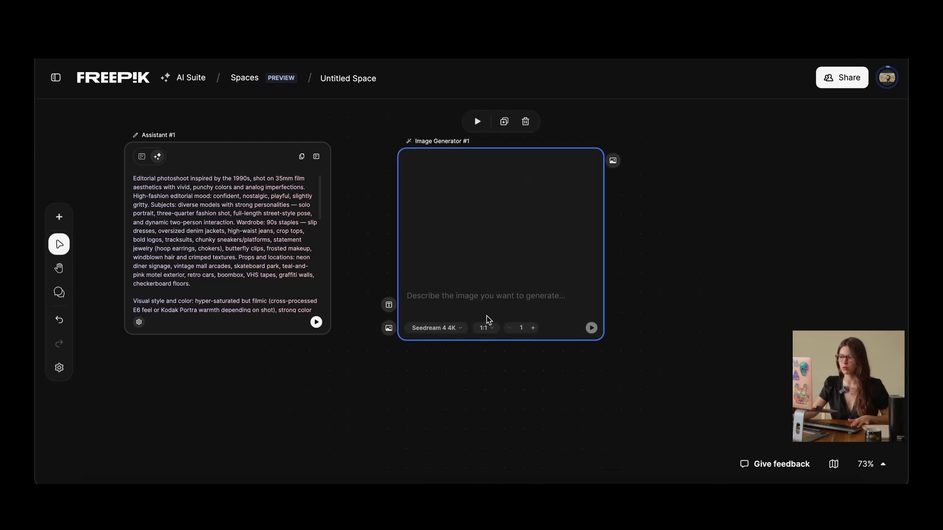
{"action": "scroll", "coordinate": [488, 320], "scroll_direction": "up", "scroll_amount": 3}
{"action": "scroll", "coordinate": [484, 320], "scroll_direction": "up", "scroll_amount": 2}
{"action": "left_click", "coordinate": [437, 335]}
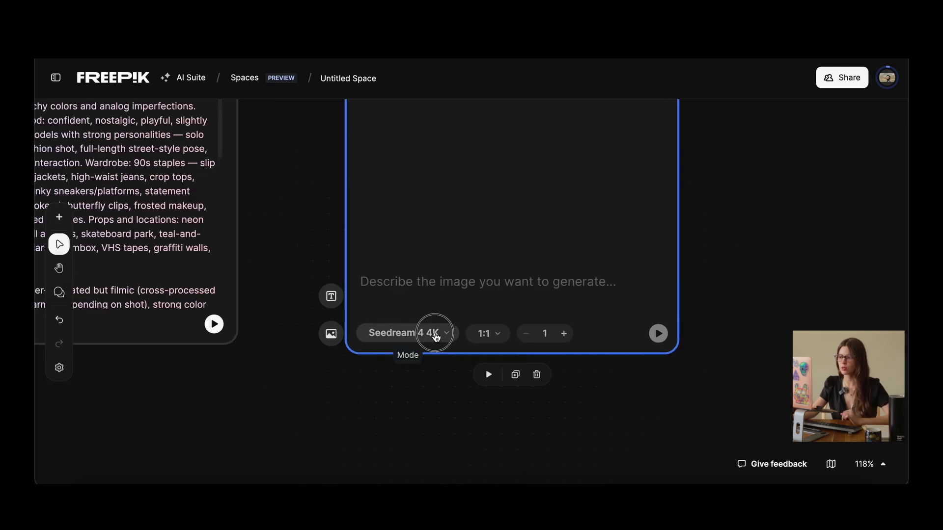
{"action": "scroll", "coordinate": [408, 275], "scroll_direction": "down", "scroll_amount": 5}
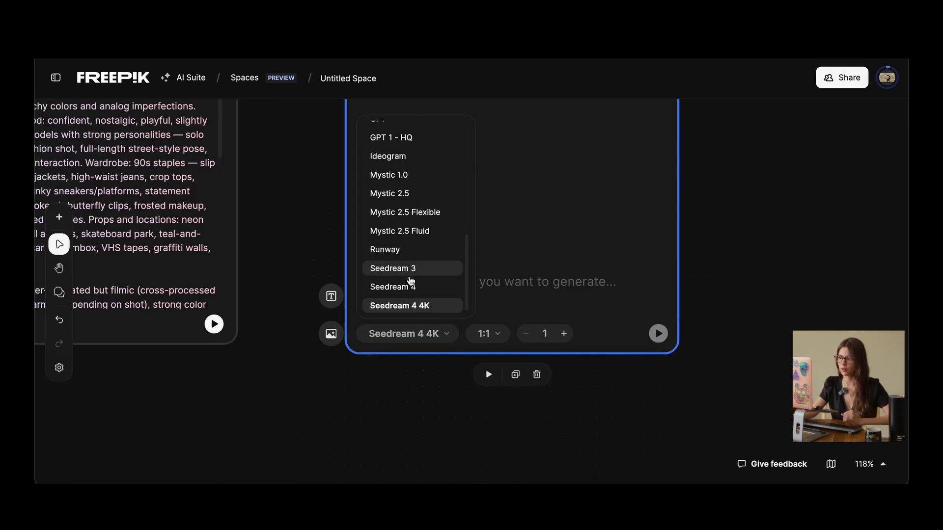
{"action": "scroll", "coordinate": [410, 285], "scroll_direction": "up", "scroll_amount": 5}
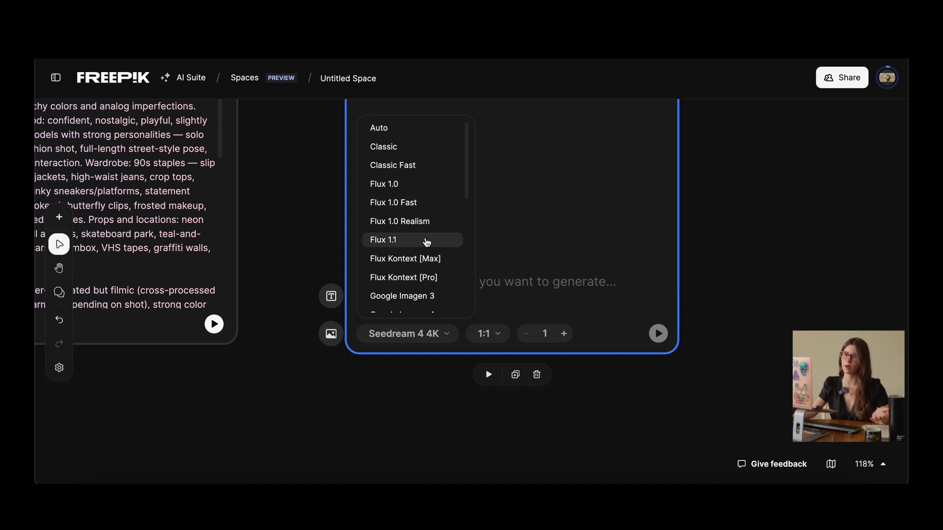
{"action": "scroll", "coordinate": [428, 245], "scroll_direction": "down", "scroll_amount": 4}
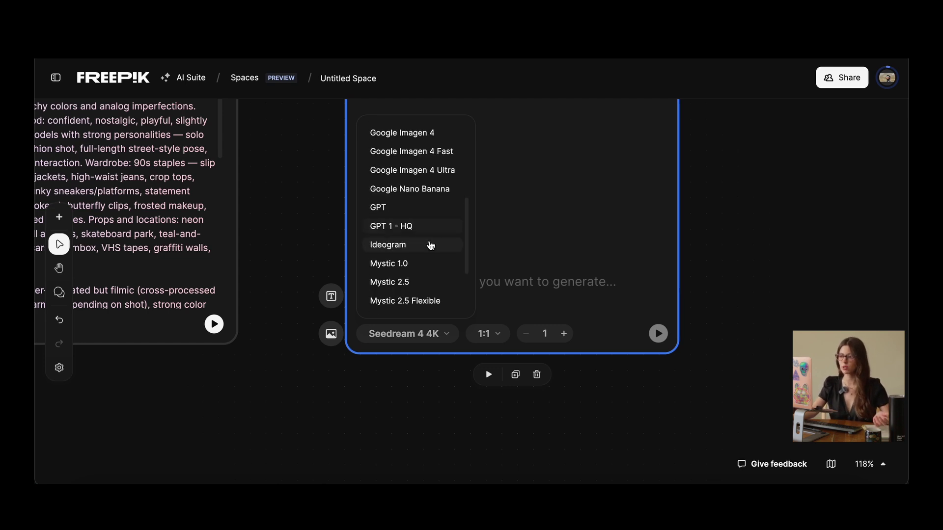
{"action": "scroll", "coordinate": [434, 248], "scroll_direction": "up", "scroll_amount": 1}
{"action": "scroll", "coordinate": [437, 253], "scroll_direction": "up", "scroll_amount": 3}
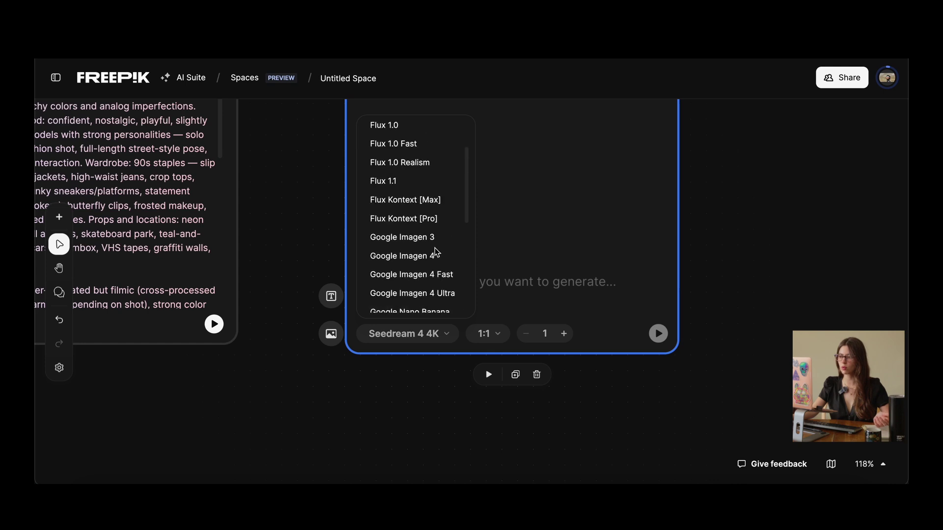
{"action": "scroll", "coordinate": [436, 253], "scroll_direction": "down", "scroll_amount": 1}
{"action": "scroll", "coordinate": [435, 252], "scroll_direction": "up", "scroll_amount": 2}
{"action": "scroll", "coordinate": [436, 251], "scroll_direction": "down", "scroll_amount": 5}
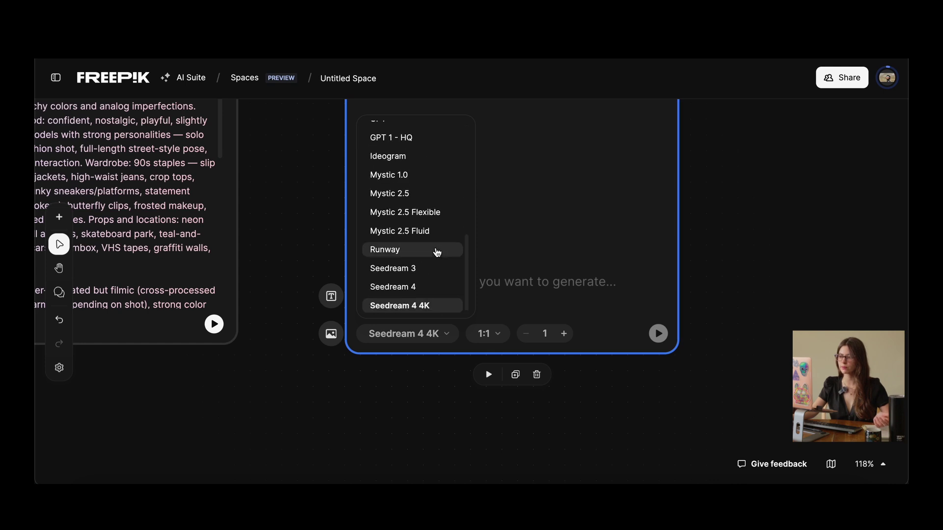
{"action": "left_click", "coordinate": [430, 291]}
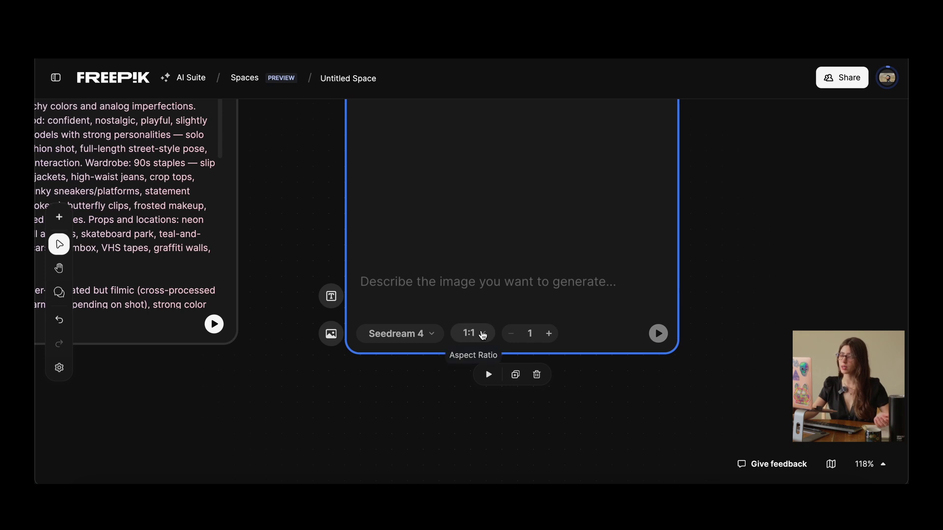
Set the Image Generator's aspect ratio to 9:16 and its number of generations to 4
{"action": "left_click", "coordinate": [483, 336]}
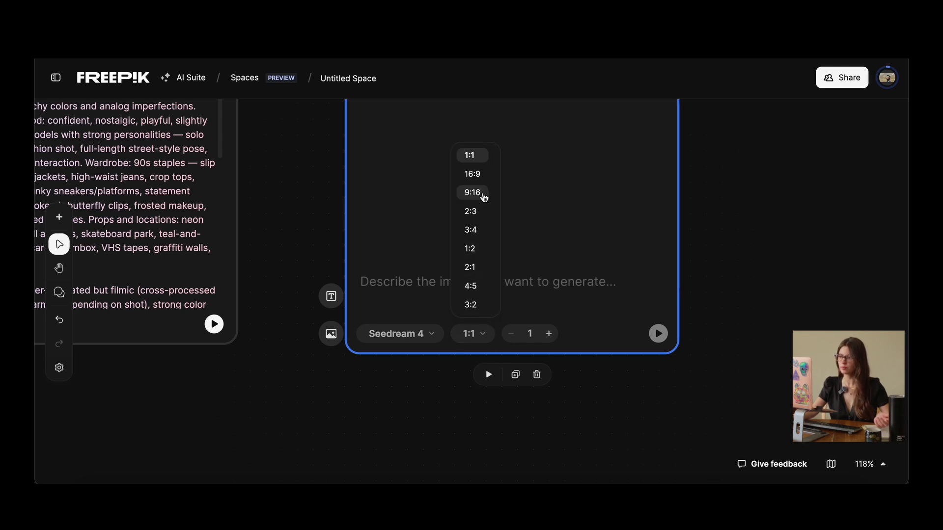
{"action": "left_click", "coordinate": [482, 193]}
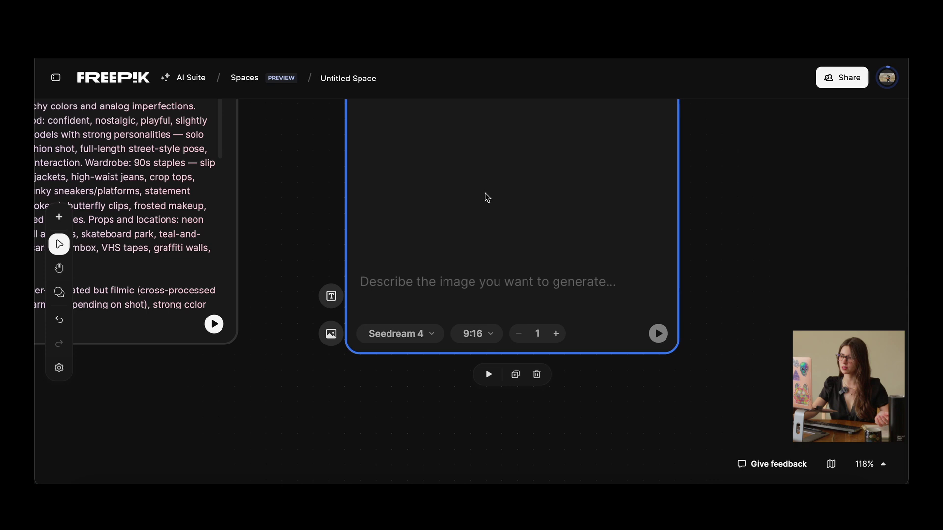
{"action": "left_click", "coordinate": [557, 334]}
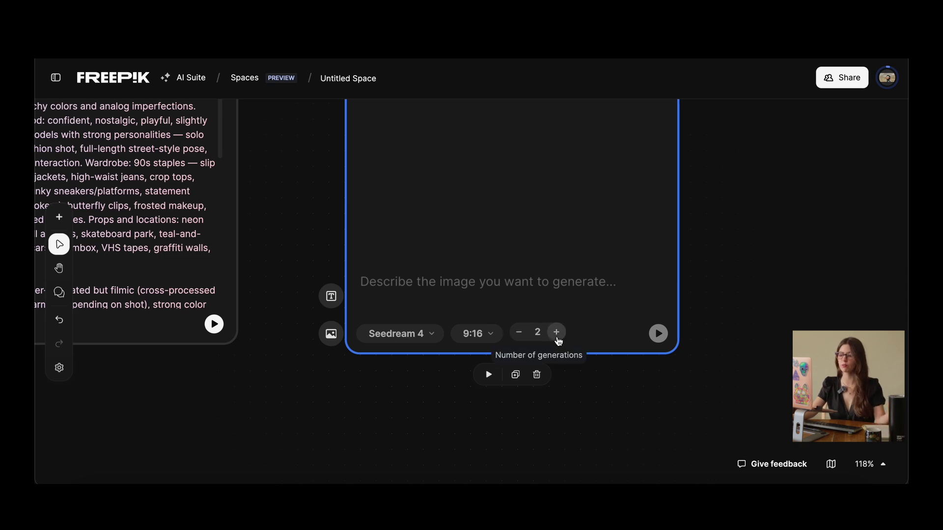
{"action": "left_click", "coordinate": [557, 333]}
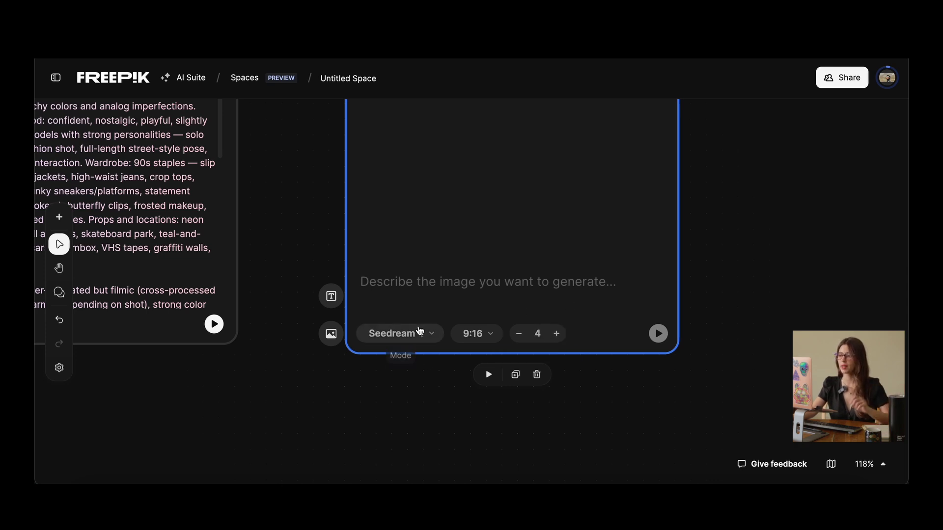
{"action": "scroll", "coordinate": [420, 328], "scroll_direction": "up", "scroll_amount": 2}
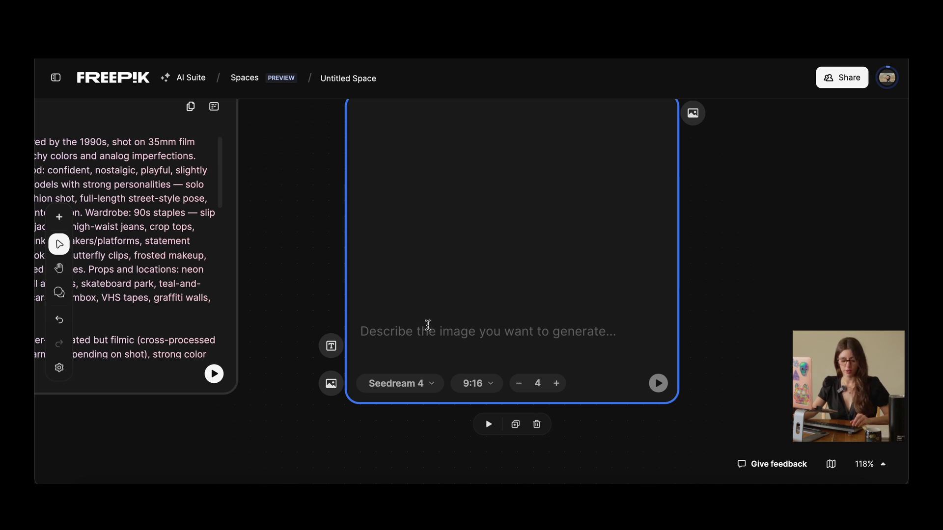
{"action": "scroll", "coordinate": [428, 324], "scroll_direction": "down", "scroll_amount": 2}
{"action": "left_click", "coordinate": [305, 294]}
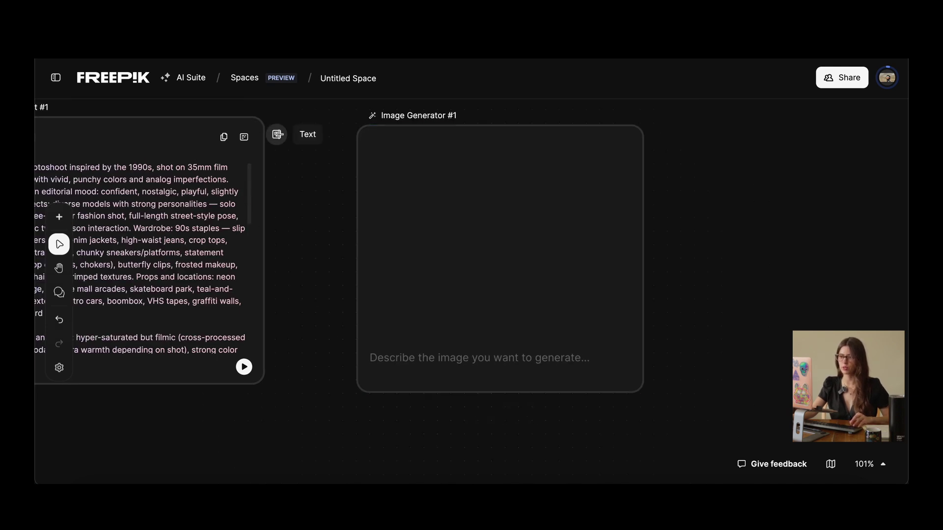
{"action": "mouse_move", "coordinate": [371, 388]}
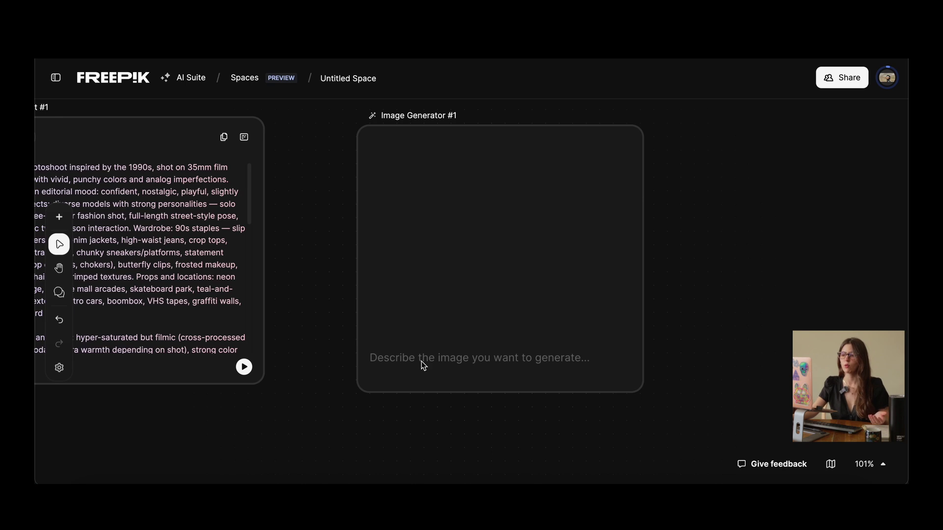
{"action": "mouse_move", "coordinate": [410, 350]}
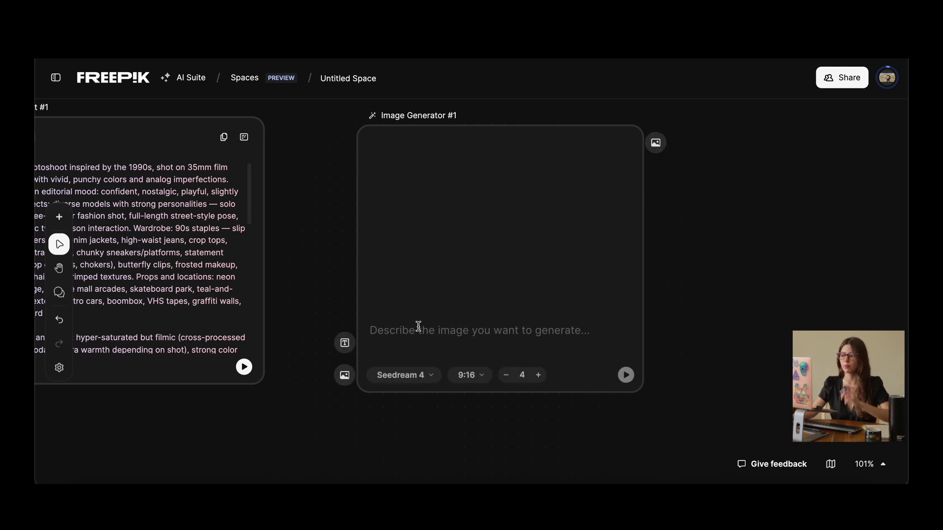
{"action": "left_click", "coordinate": [418, 327]}
{"action": "left_click", "coordinate": [425, 332]}
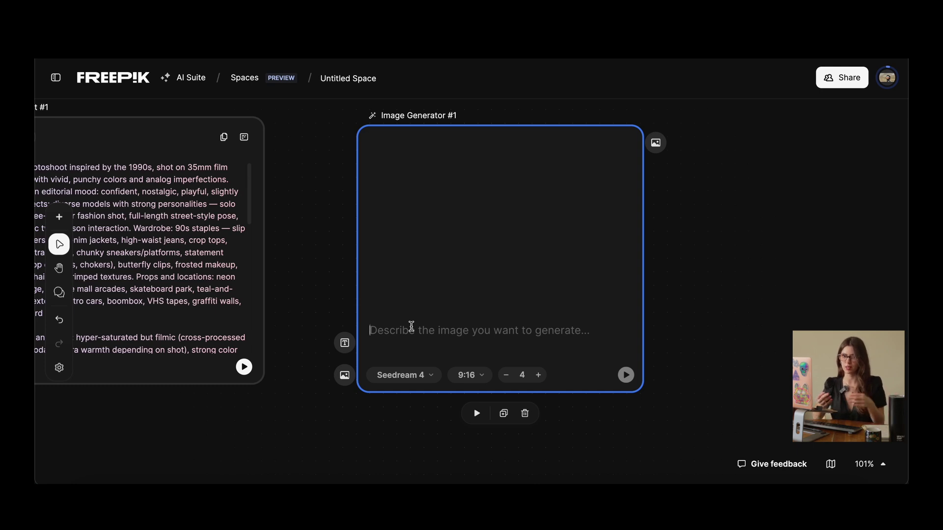
{"action": "left_click", "coordinate": [309, 415]}
Read through the whole photoshoot prompt written in the Assistant node
{"action": "left_click_drag", "start_coordinate": [188, 415], "coordinate": [290, 433]}
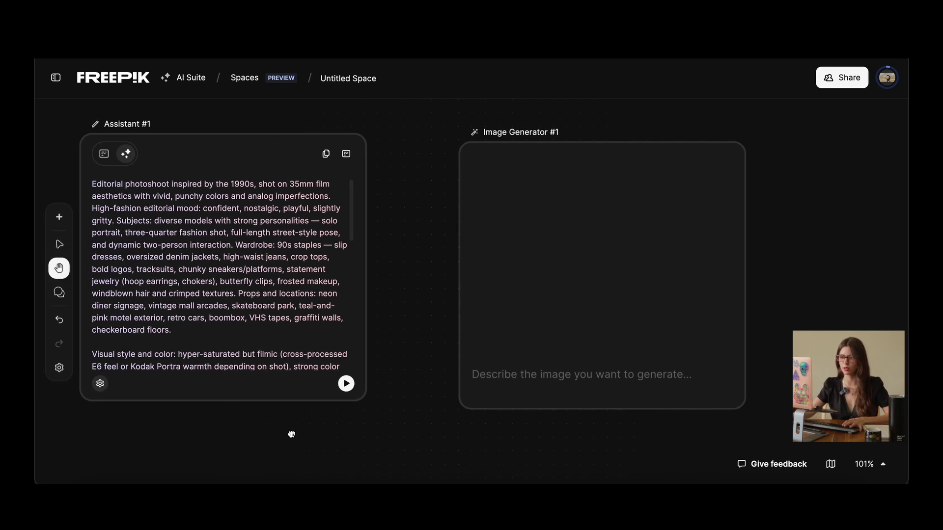
{"action": "scroll", "coordinate": [213, 239], "scroll_direction": "down", "scroll_amount": 10}
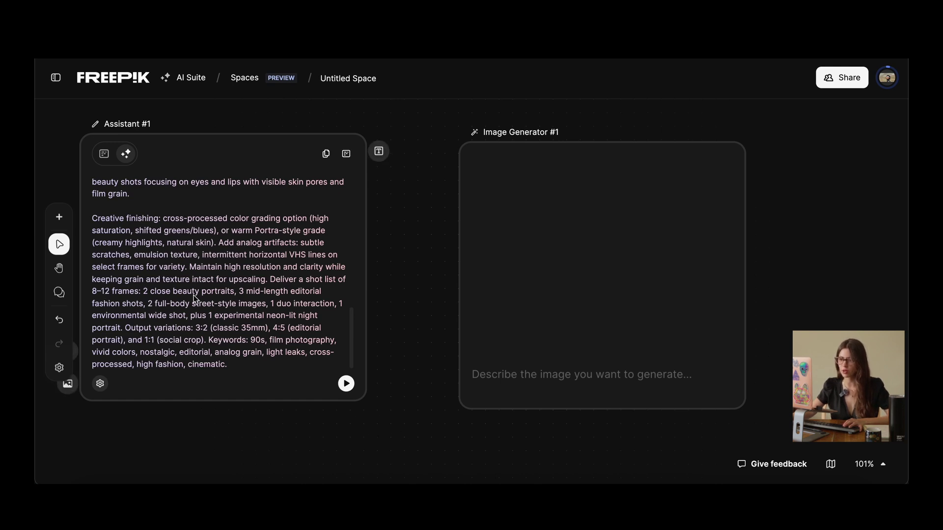
{"action": "left_click", "coordinate": [270, 281]}
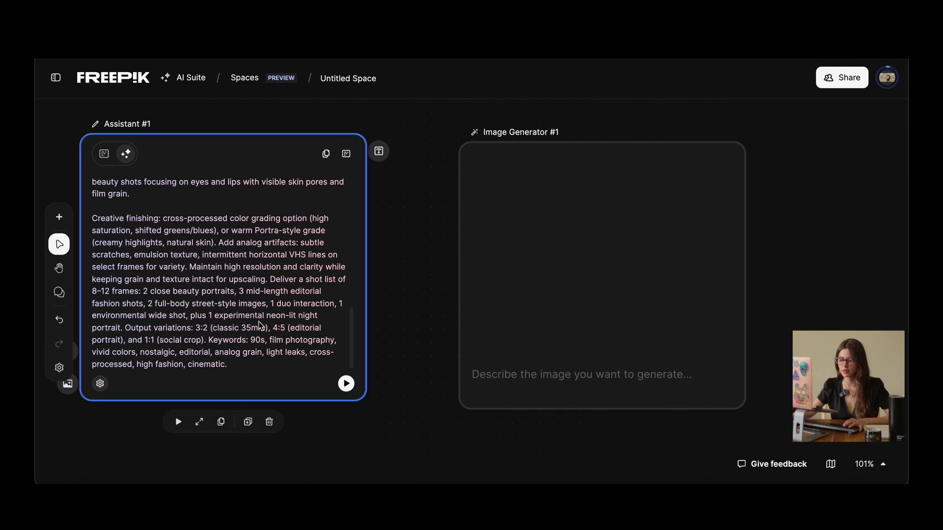
{"action": "scroll", "coordinate": [256, 325], "scroll_direction": "up", "scroll_amount": 8}
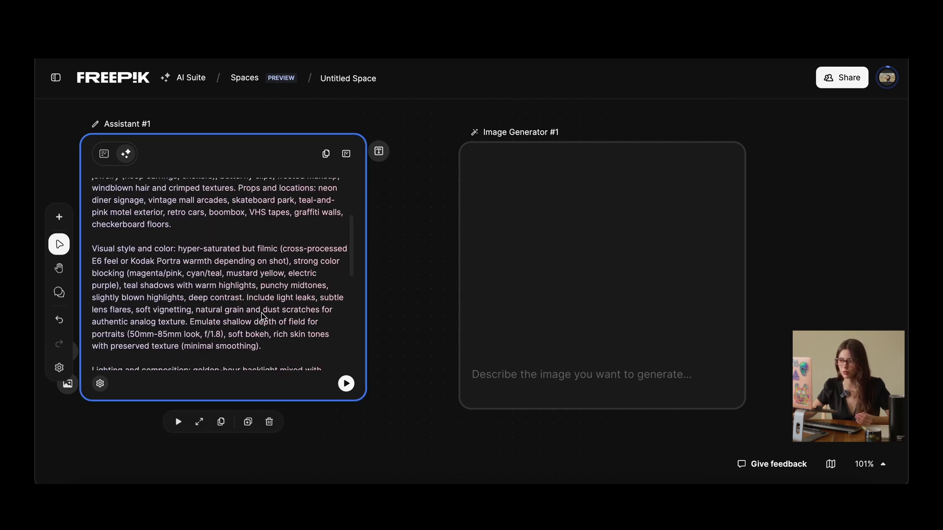
{"action": "scroll", "coordinate": [262, 316], "scroll_direction": "up", "scroll_amount": 4}
{"action": "scroll", "coordinate": [262, 316], "scroll_direction": "down", "scroll_amount": 2}
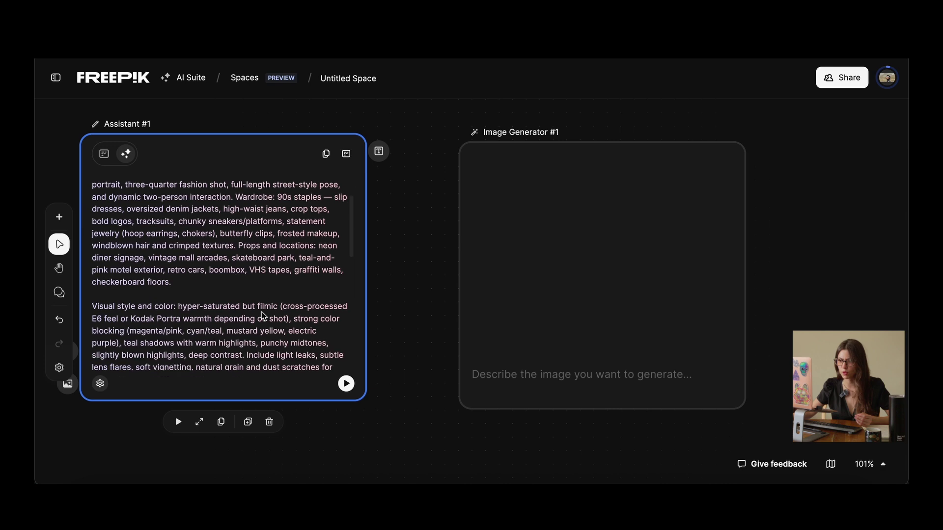
{"action": "scroll", "coordinate": [261, 316], "scroll_direction": "up", "scroll_amount": 8}
{"action": "scroll", "coordinate": [255, 323], "scroll_direction": "down", "scroll_amount": 6}
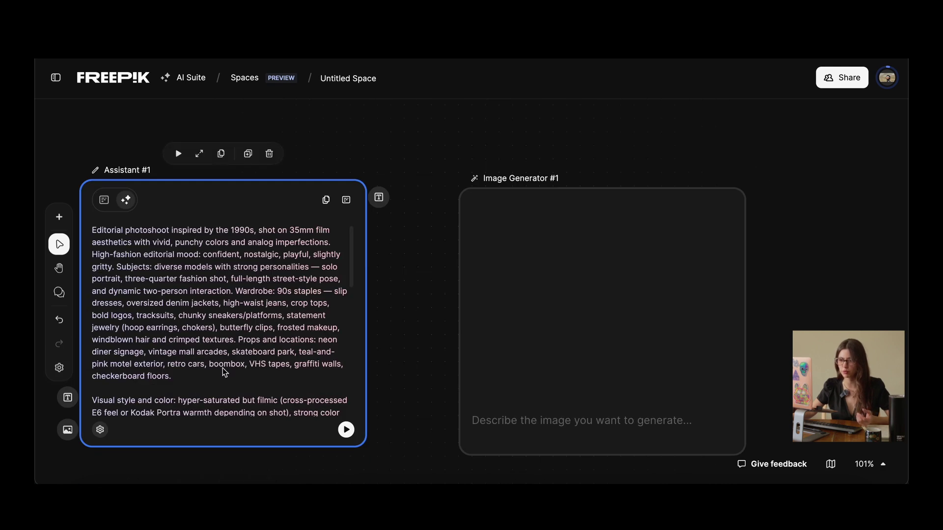
{"action": "scroll", "coordinate": [222, 367], "scroll_direction": "down", "scroll_amount": 10}
Turn the Assistant's response into a separate Text node and place it above the Assistant node
{"action": "left_click", "coordinate": [347, 200]}
{"action": "left_click_drag", "start_coordinate": [388, 236], "coordinate": [373, 158]}
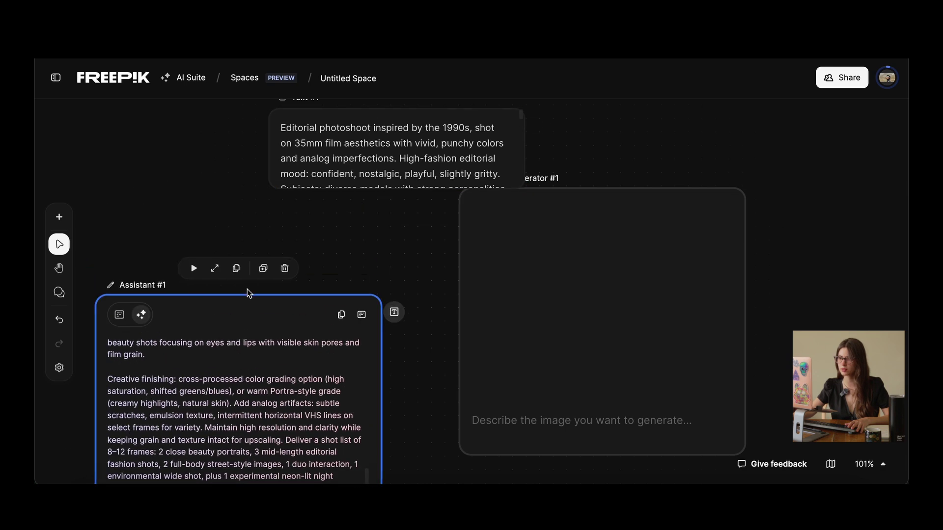
{"action": "left_click_drag", "start_coordinate": [323, 180], "coordinate": [196, 202]}
{"action": "scroll", "coordinate": [221, 202], "scroll_direction": "down", "scroll_amount": 1}
{"action": "scroll", "coordinate": [265, 202], "scroll_direction": "up", "scroll_amount": 5}
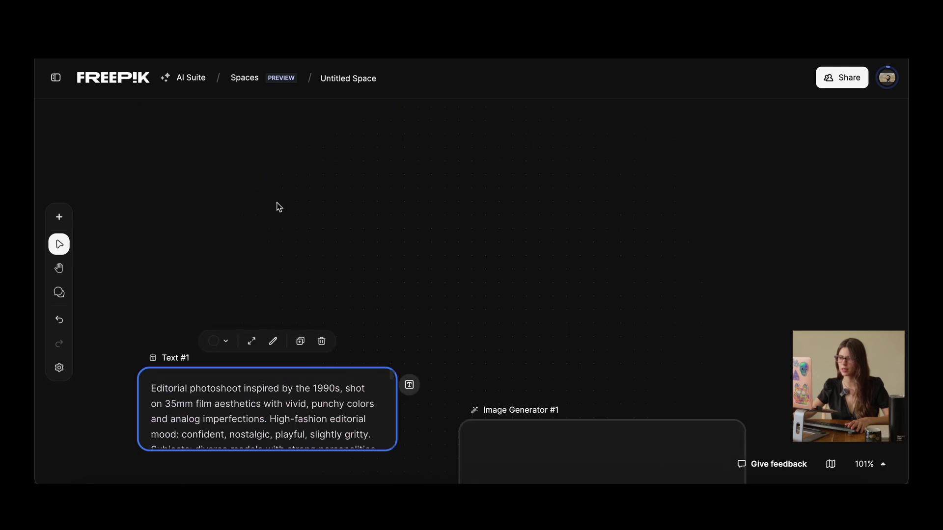
{"action": "scroll", "coordinate": [270, 326], "scroll_direction": "down", "scroll_amount": 1}
{"action": "scroll", "coordinate": [285, 322], "scroll_direction": "down", "scroll_amount": 5}
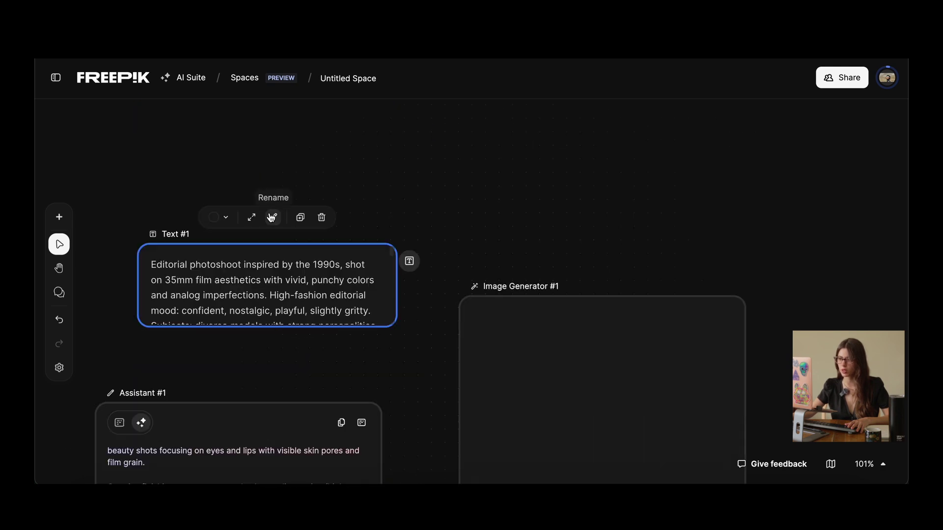
Delete the shot list, output variations and keywords from the Text node, ending the prompt at "texture intact for upscaling."
{"action": "left_click", "coordinate": [315, 276]}
{"action": "scroll", "coordinate": [315, 275], "scroll_direction": "down", "scroll_amount": 3}
{"action": "left_click_drag", "start_coordinate": [331, 287], "coordinate": [354, 345]}
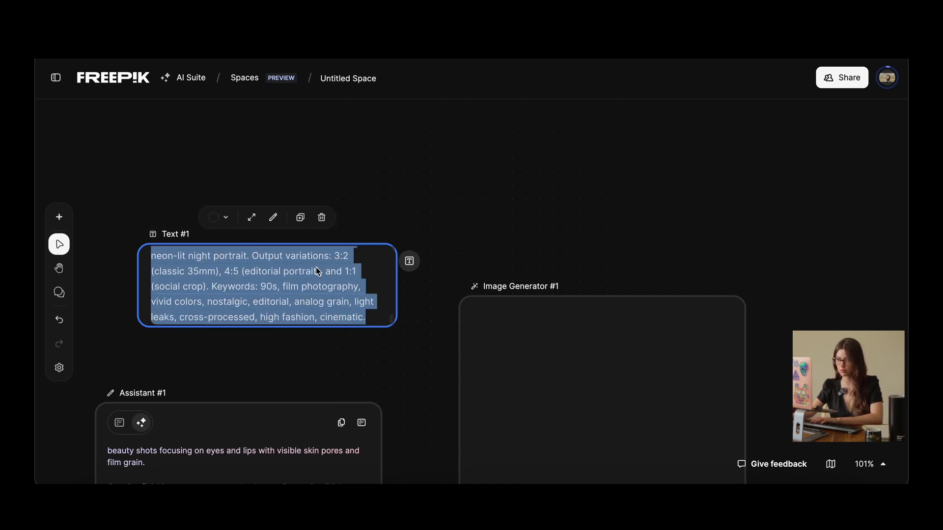
{"action": "scroll", "coordinate": [324, 285], "scroll_direction": "up", "scroll_amount": 1}
{"action": "key", "text": "ctrl+v"}
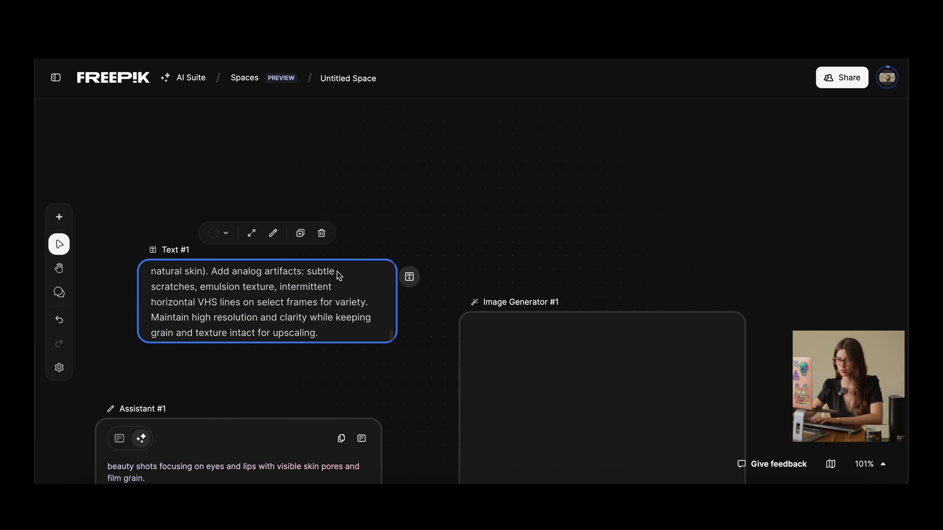
Move the Text node slightly to the left and connect its text output to the Image Generator's text input
{"action": "left_click_drag", "start_coordinate": [359, 271], "coordinate": [297, 270]}
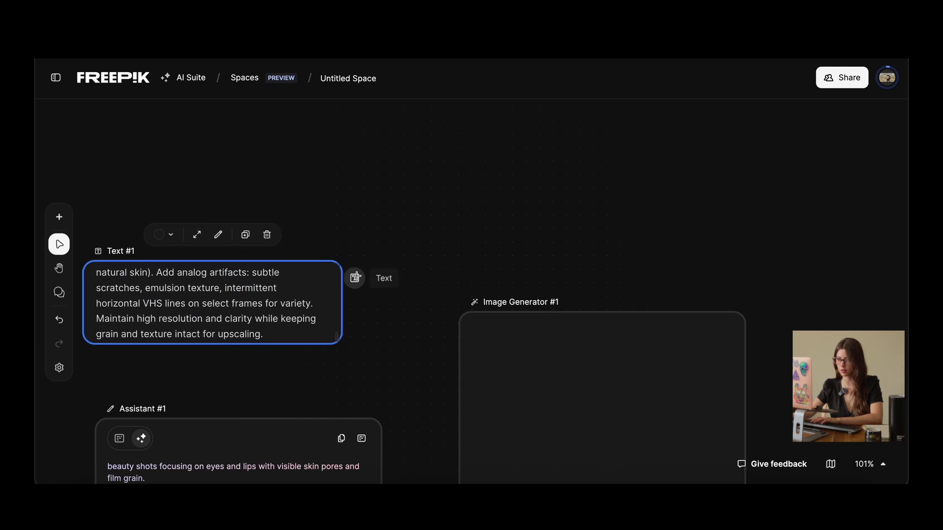
{"action": "left_click_drag", "start_coordinate": [355, 278], "coordinate": [440, 253]}
{"action": "scroll", "coordinate": [423, 330], "scroll_direction": "down", "scroll_amount": 15}
{"action": "scroll", "coordinate": [464, 294], "scroll_direction": "up", "scroll_amount": 14}
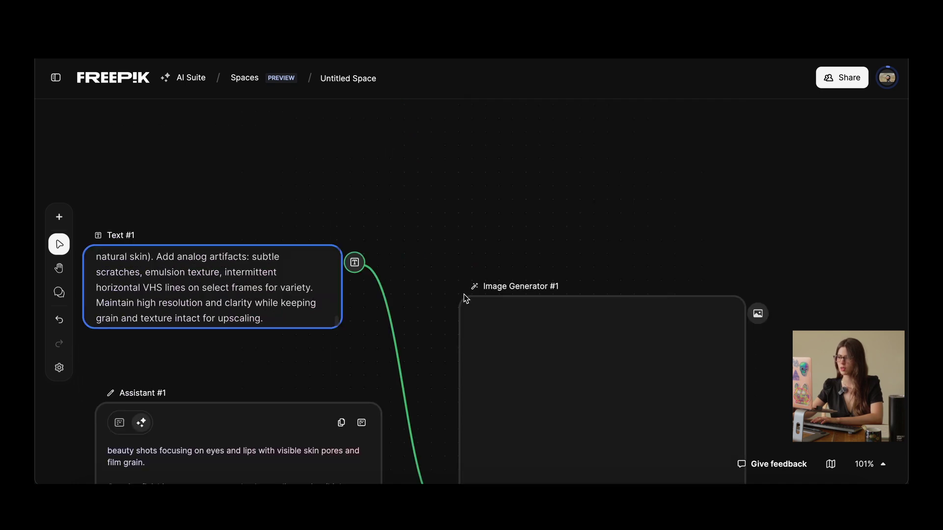
{"action": "scroll", "coordinate": [464, 294], "scroll_direction": "down", "scroll_amount": 3}
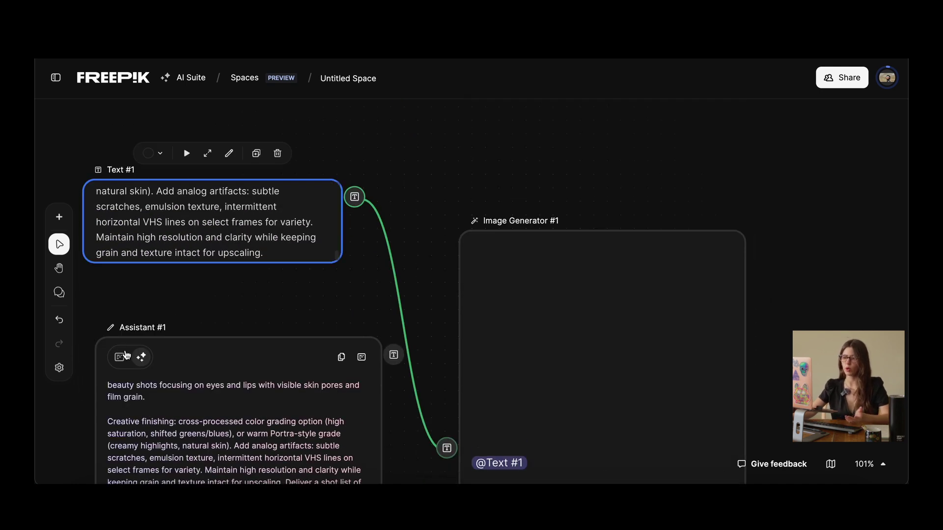
{"action": "scroll", "coordinate": [555, 428], "scroll_direction": "down", "scroll_amount": 2}
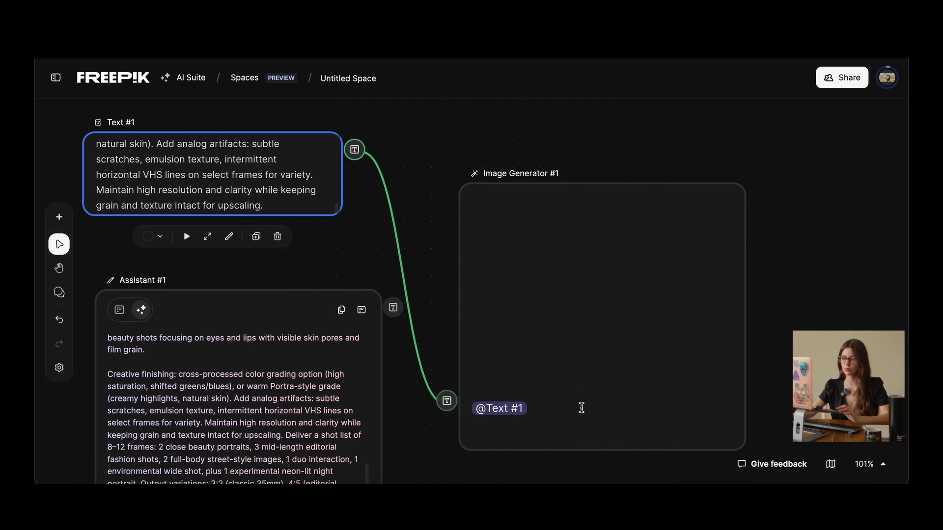
Run the Image Generator with the connected text prompt
{"action": "mouse_move", "coordinate": [558, 423]}
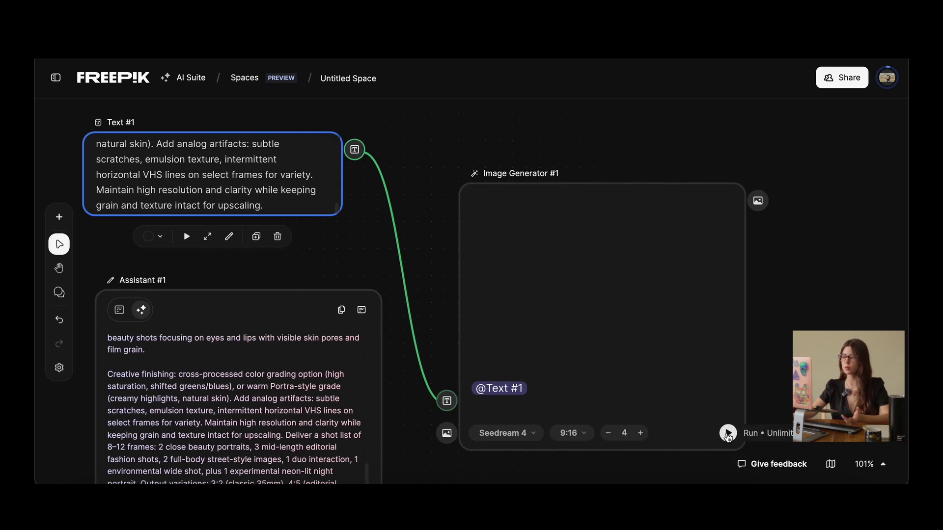
{"action": "mouse_move", "coordinate": [736, 440]}
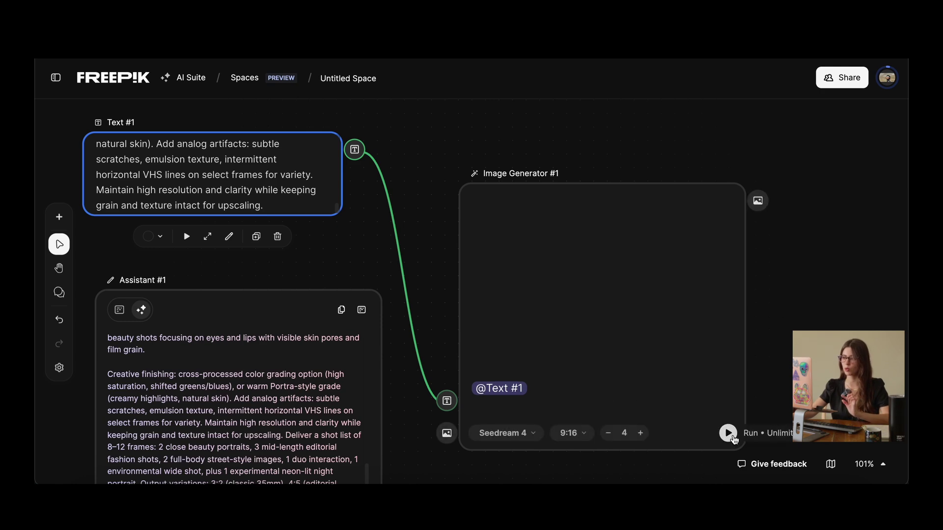
{"action": "left_click", "coordinate": [734, 439]}
{"action": "scroll", "coordinate": [682, 299], "scroll_direction": "down", "scroll_amount": 5}
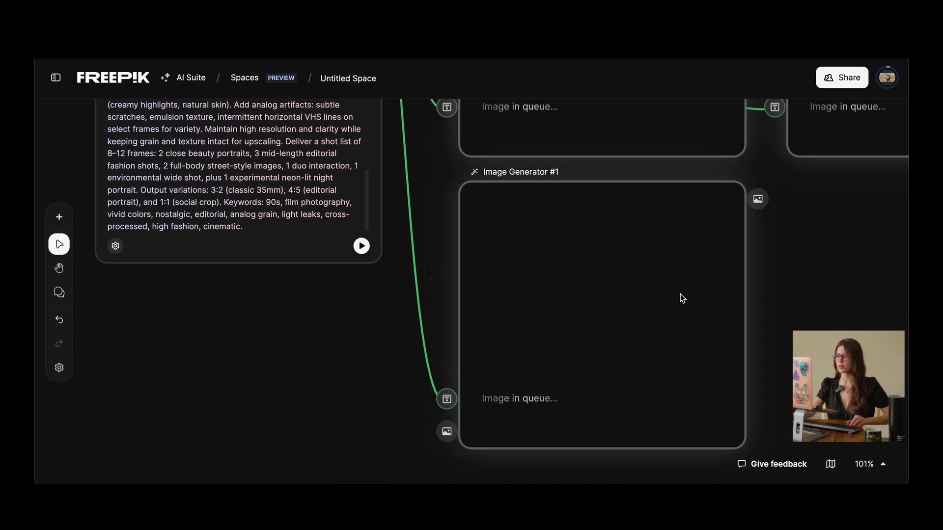
{"action": "scroll", "coordinate": [680, 294], "scroll_direction": "down", "scroll_amount": 6}
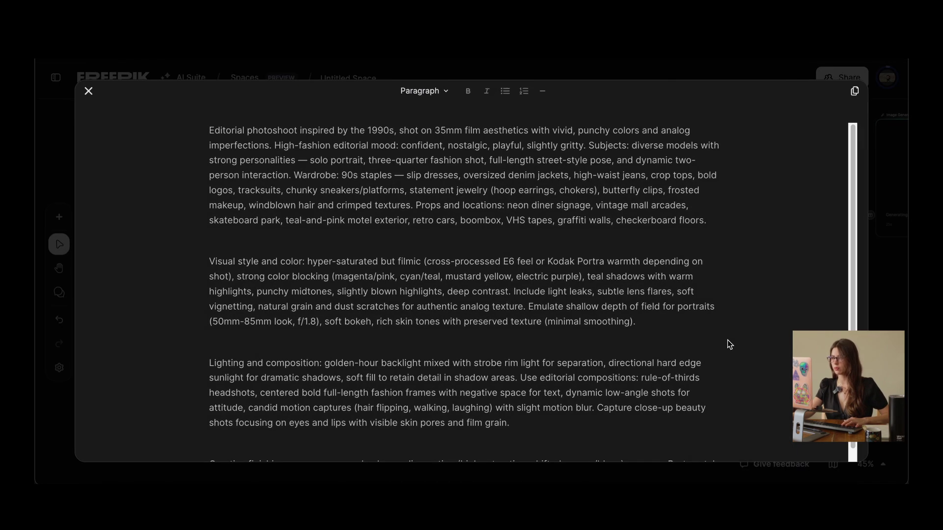
Close the expanded text editor and align the Assistant node directly below the Text node
{"action": "left_click", "coordinate": [53, 112]}
{"action": "left_click", "coordinate": [809, 305]}
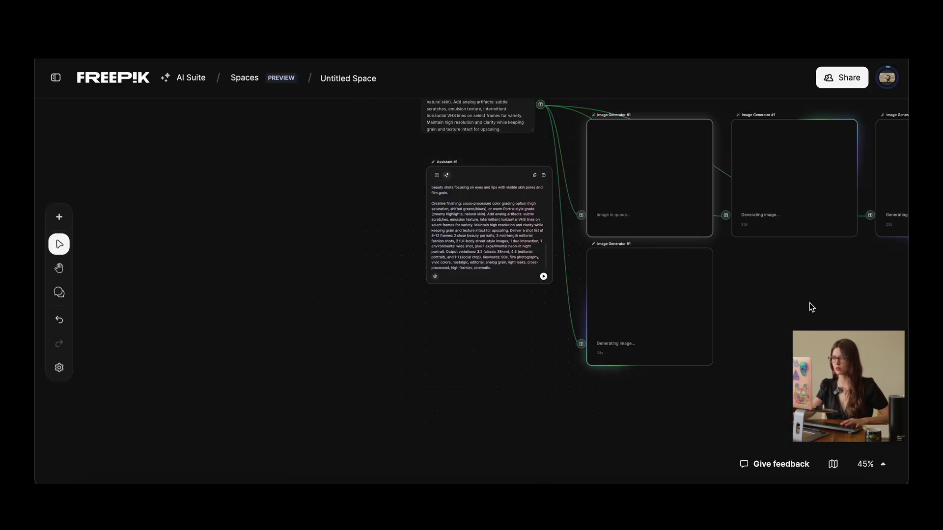
{"action": "key", "text": "space"}
{"action": "left_click_drag", "start_coordinate": [811, 307], "coordinate": [651, 379]}
{"action": "key", "text": "v"}
{"action": "left_click_drag", "start_coordinate": [327, 244], "coordinate": [308, 222]}
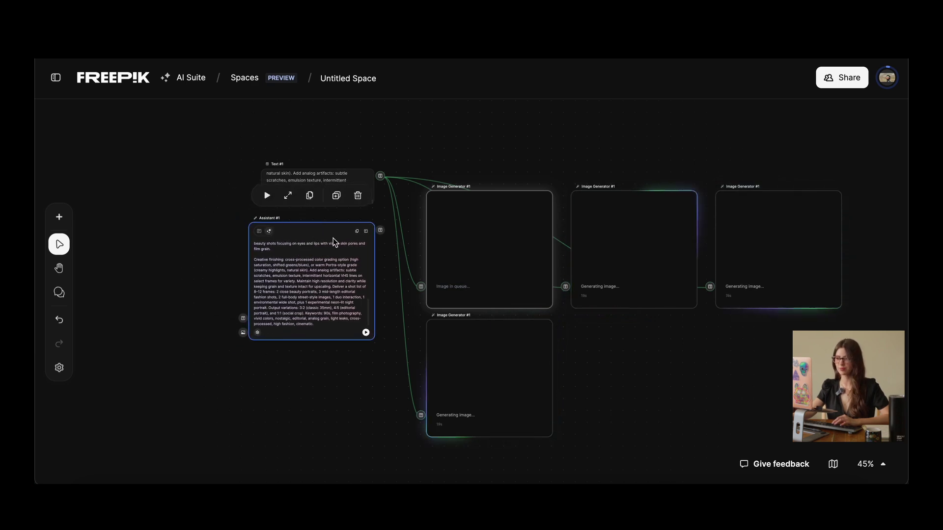
{"action": "left_click", "coordinate": [610, 361]}
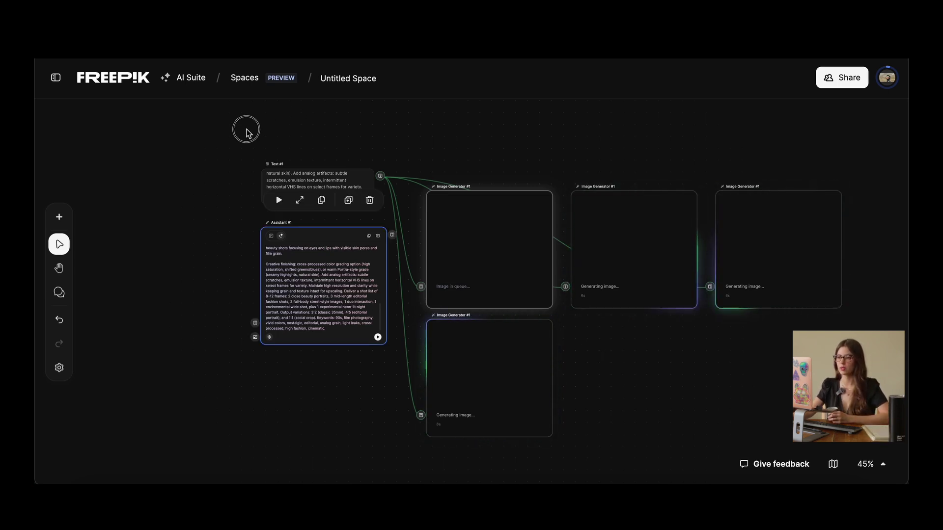
Group all the nodes on the canvas and set the group's color to green
{"action": "left_click_drag", "start_coordinate": [246, 130], "coordinate": [820, 445]}
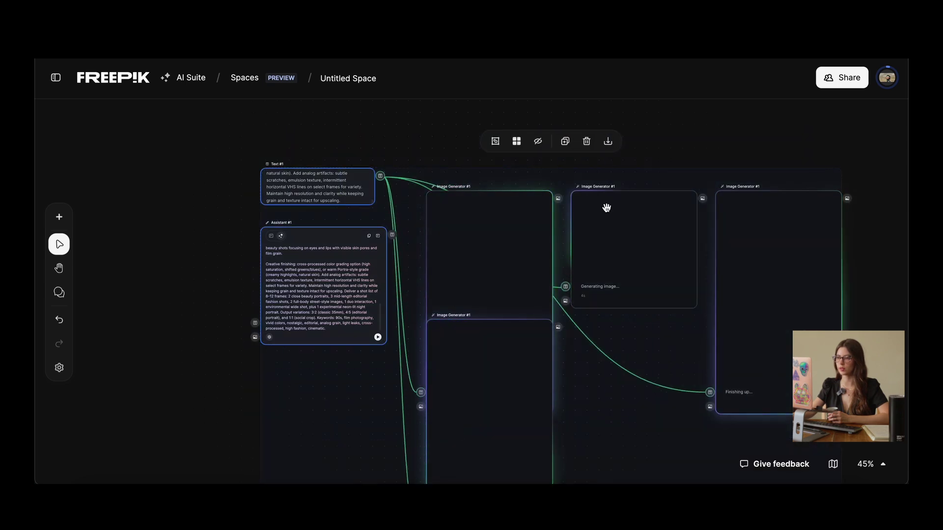
{"action": "left_click", "coordinate": [500, 143]}
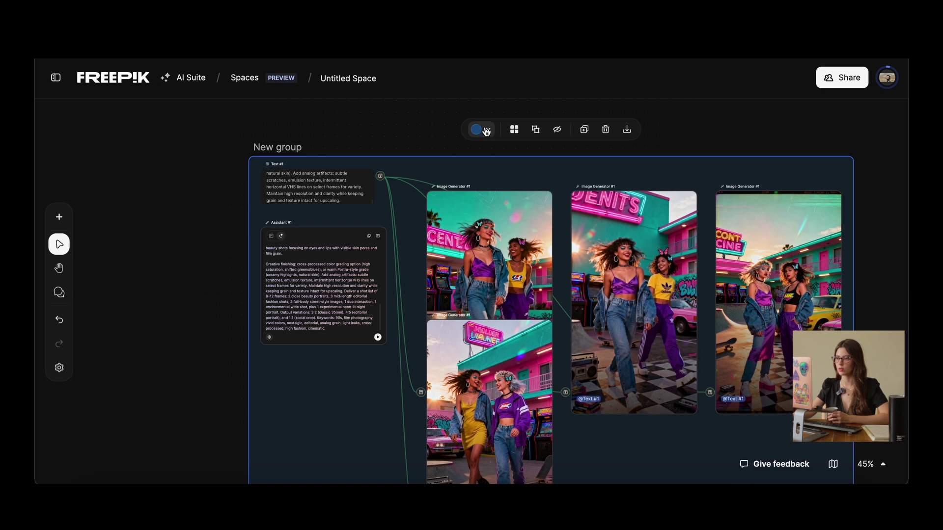
{"action": "left_click", "coordinate": [489, 136]}
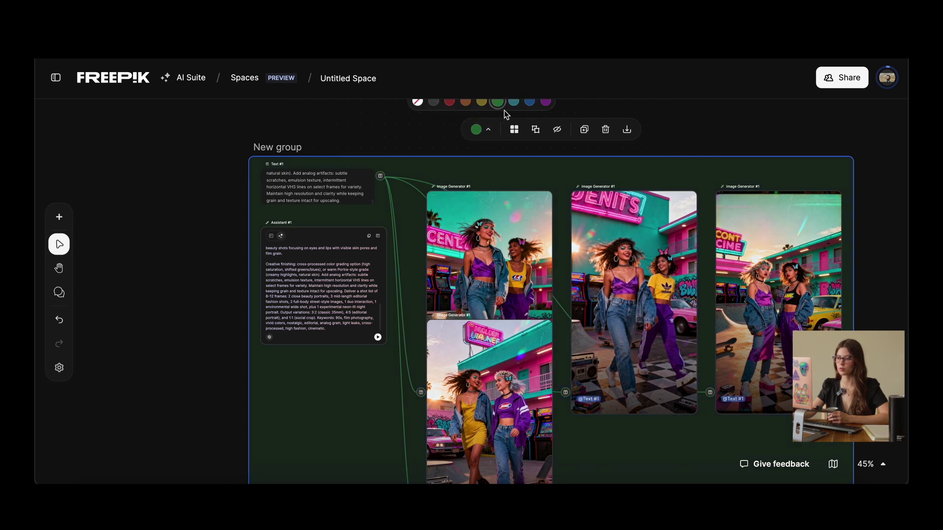
{"action": "left_click", "coordinate": [378, 127]}
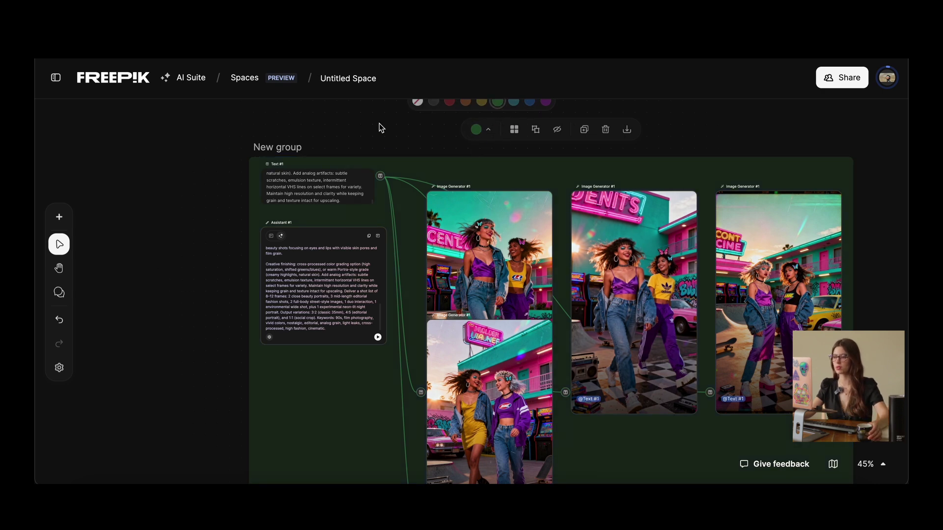
Examine the generated 90s-style images up close inside the green group
{"action": "scroll", "coordinate": [523, 261], "scroll_direction": "up", "scroll_amount": 3}
{"action": "scroll", "coordinate": [517, 261], "scroll_direction": "up", "scroll_amount": 5}
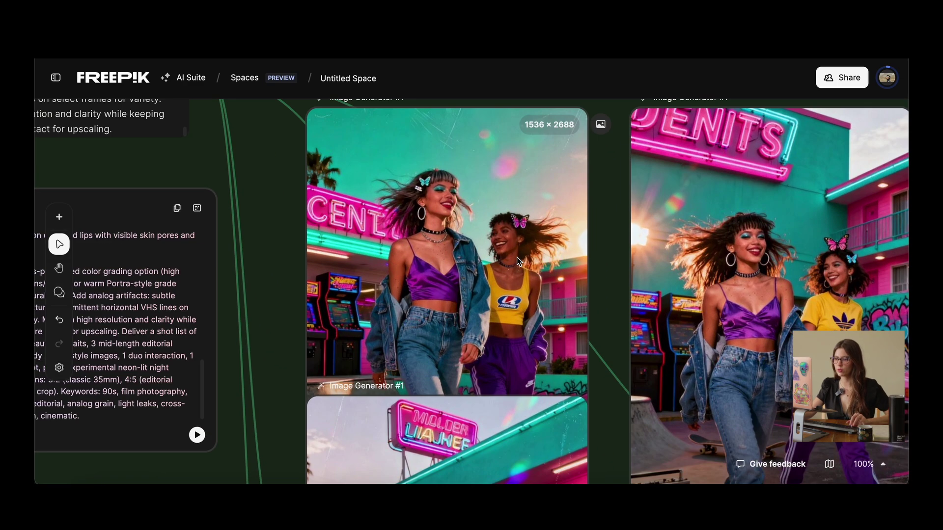
{"action": "scroll", "coordinate": [517, 261], "scroll_direction": "down", "scroll_amount": 10}
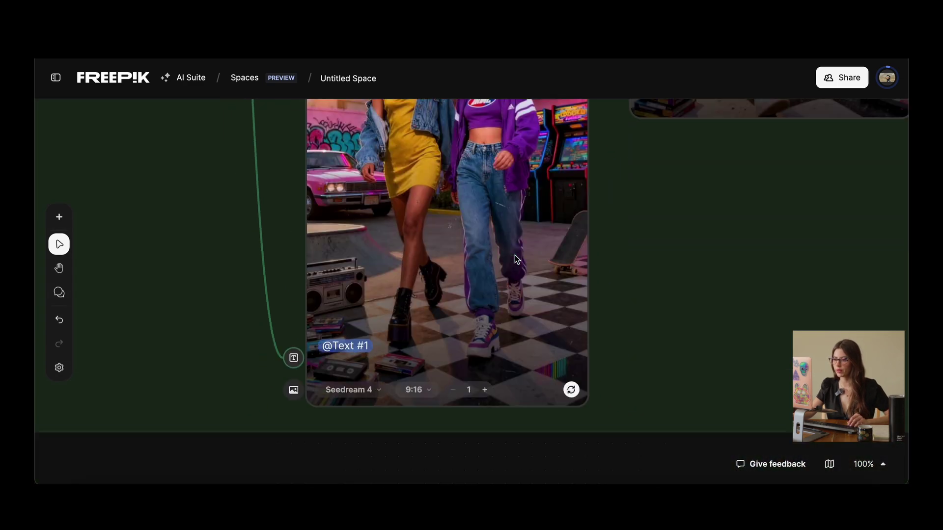
{"action": "scroll", "coordinate": [517, 261], "scroll_direction": "up", "scroll_amount": 3}
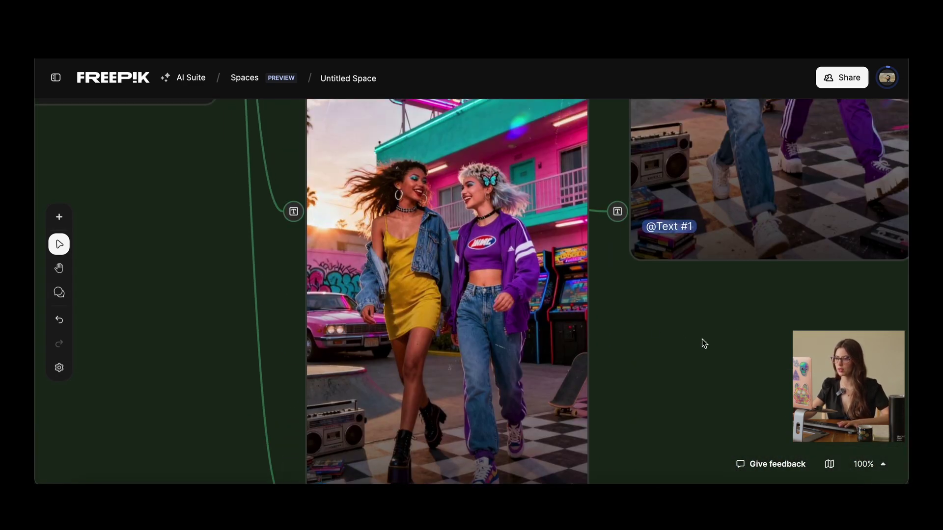
{"action": "scroll", "coordinate": [702, 339], "scroll_direction": "down", "scroll_amount": 5}
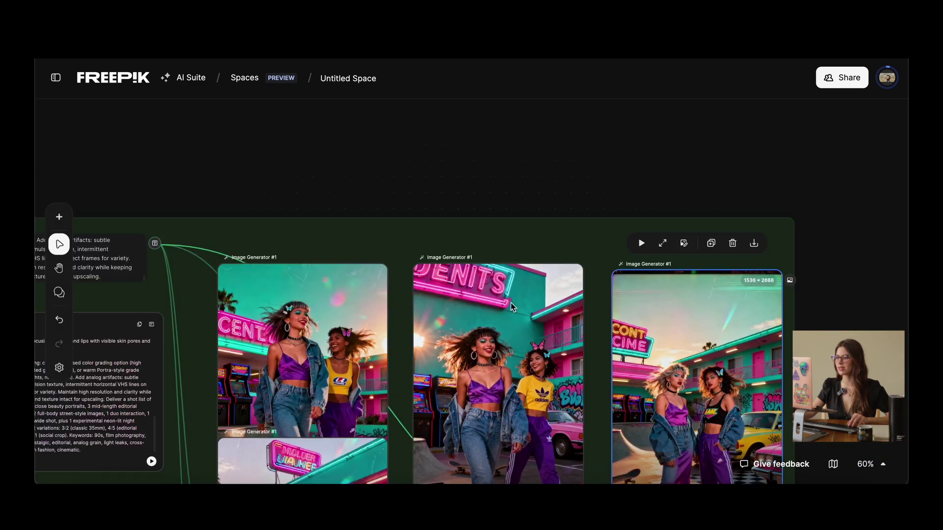
{"action": "scroll", "coordinate": [511, 308], "scroll_direction": "down", "scroll_amount": 5}
{"action": "mouse_move", "coordinate": [681, 247]}
{"action": "left_mouse_down"}
{"action": "mouse_move", "coordinate": [701, 230]}
{"action": "mouse_move", "coordinate": [678, 244]}
{"action": "left_mouse_up"}
{"action": "left_click", "coordinate": [830, 248]}
Add an Image Upscaler node on the empty canvas to the right of the green group
{"action": "key", "text": "space"}
{"action": "left_click_drag", "start_coordinate": [852, 239], "coordinate": [514, 340]}
{"action": "key", "text": "v"}
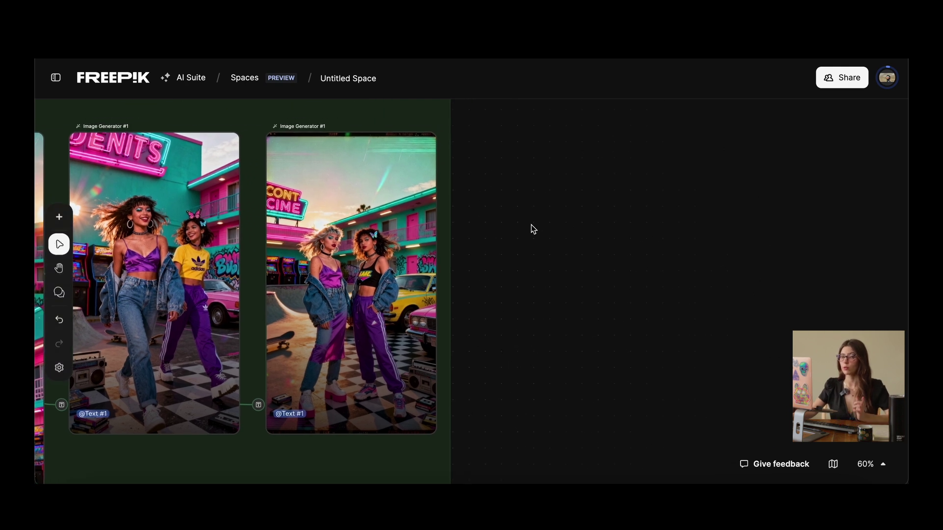
{"action": "right_click", "coordinate": [532, 227]}
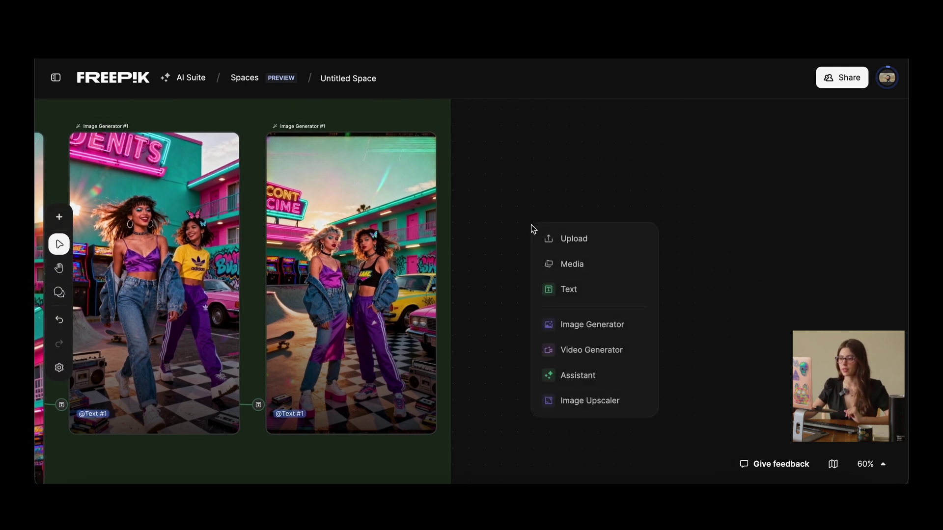
{"action": "left_click", "coordinate": [620, 403]}
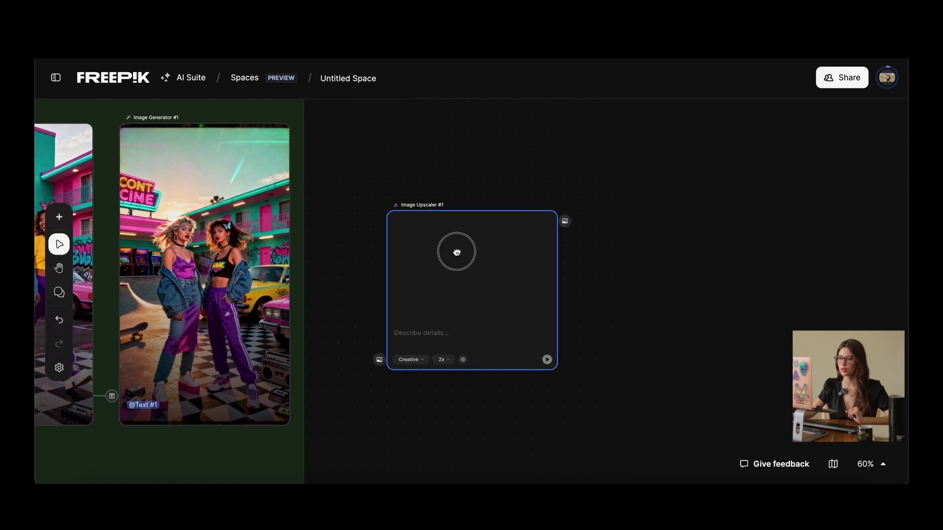
Position the Image Upscaler node to the right of the green group, level with the top of the Image Generator #1 node
{"action": "left_click_drag", "start_coordinate": [455, 251], "coordinate": [473, 232]}
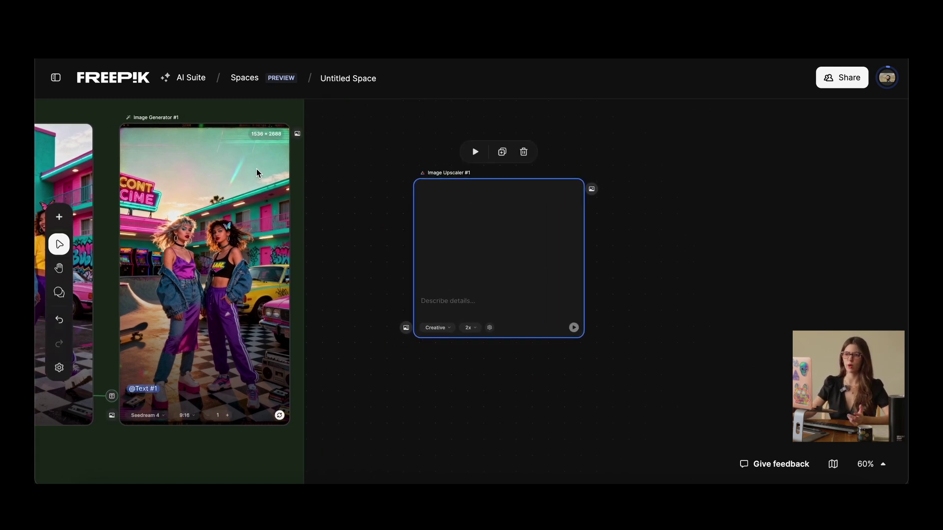
{"action": "left_click", "coordinate": [248, 214]}
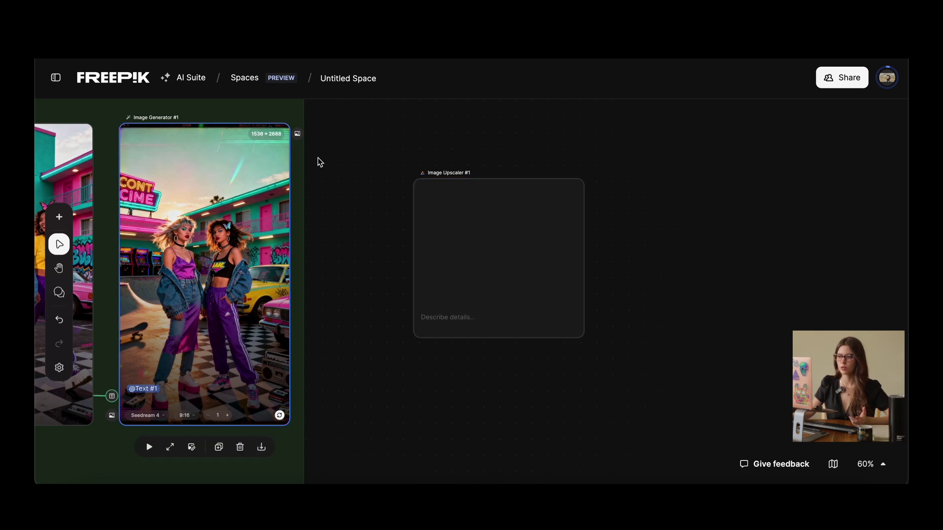
{"action": "left_click_drag", "start_coordinate": [458, 264], "coordinate": [430, 209]}
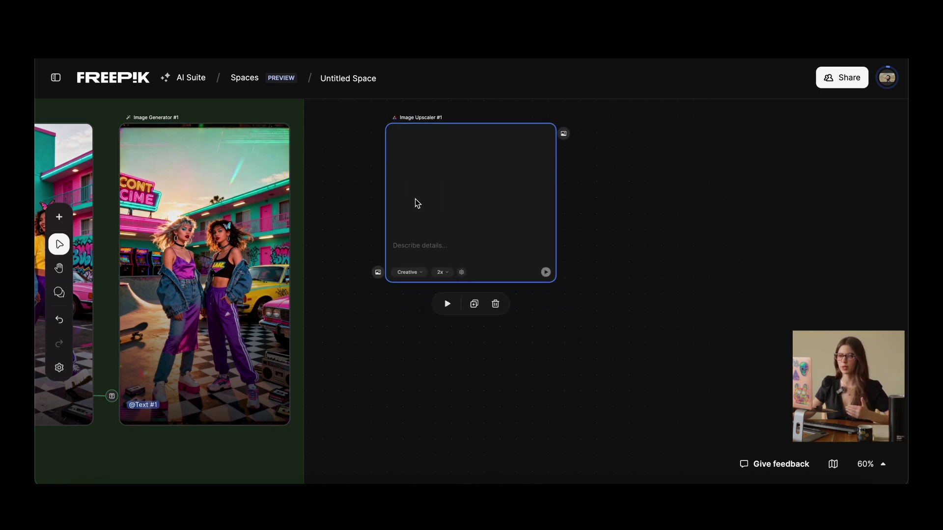
Connect the generated image output of Image Generator #1 to the image input of the Image Upscaler node
{"action": "left_click", "coordinate": [290, 140]}
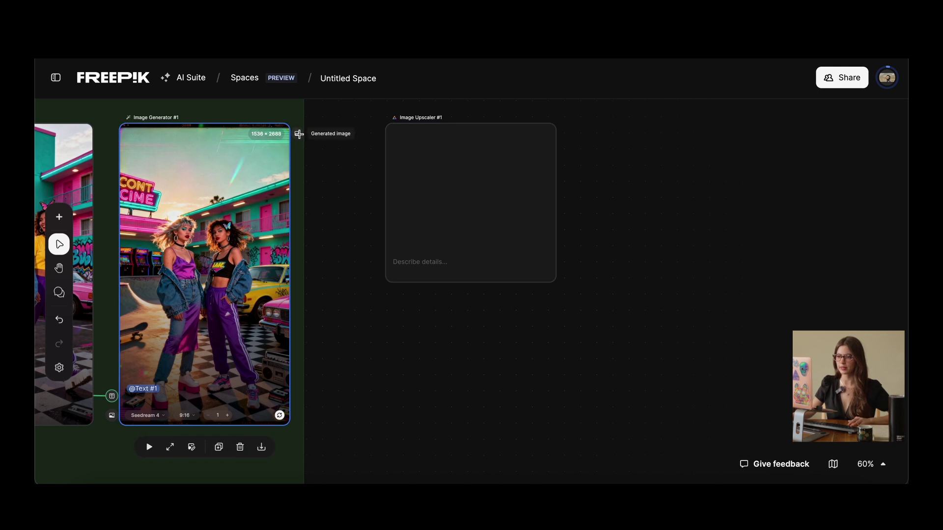
{"action": "scroll", "coordinate": [299, 134], "scroll_direction": "up", "scroll_amount": 5}
{"action": "key", "text": "space"}
{"action": "left_click", "coordinate": [341, 196]}
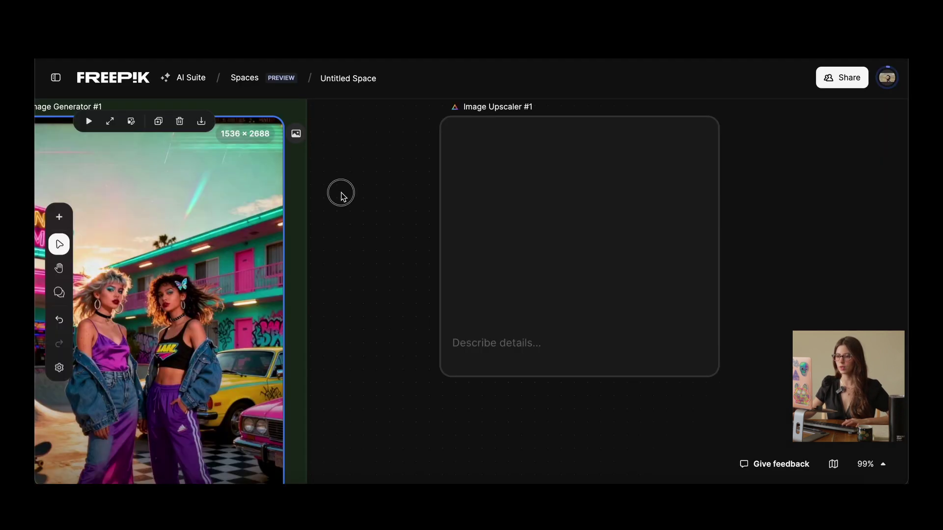
{"action": "left_click", "coordinate": [285, 129]}
{"action": "left_click_drag", "start_coordinate": [295, 133], "coordinate": [408, 343]}
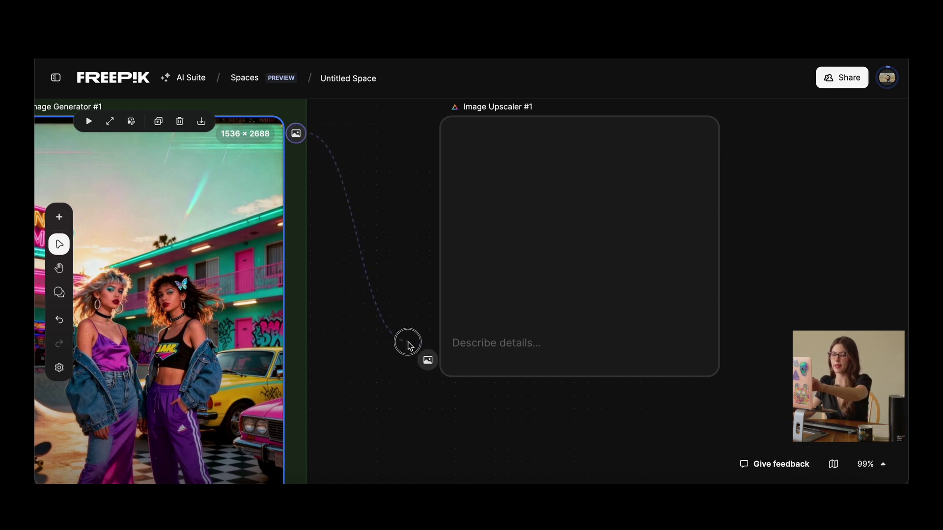
{"action": "left_click_drag", "start_coordinate": [419, 357], "coordinate": [428, 360]}
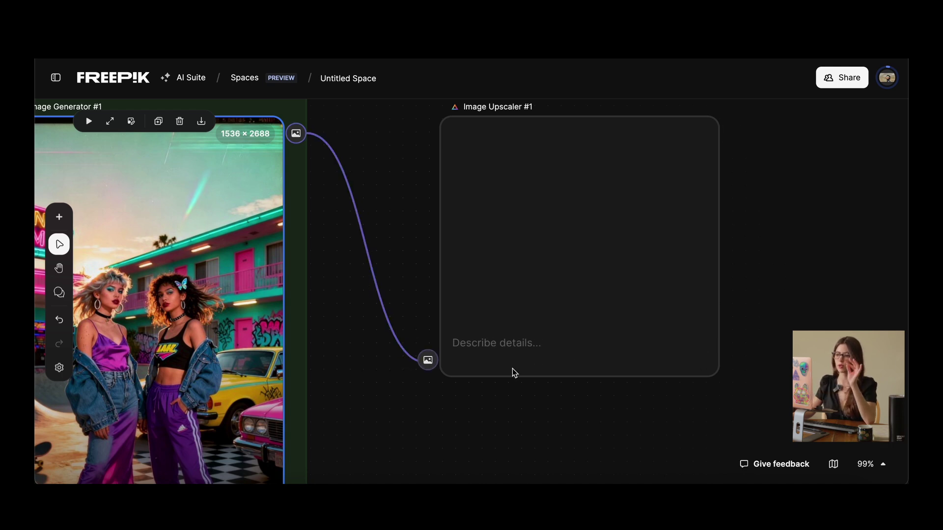
Set the Image Upscaler to Precision mode with the Magnific V2 (Photo) version and run it
{"action": "left_click", "coordinate": [475, 360]}
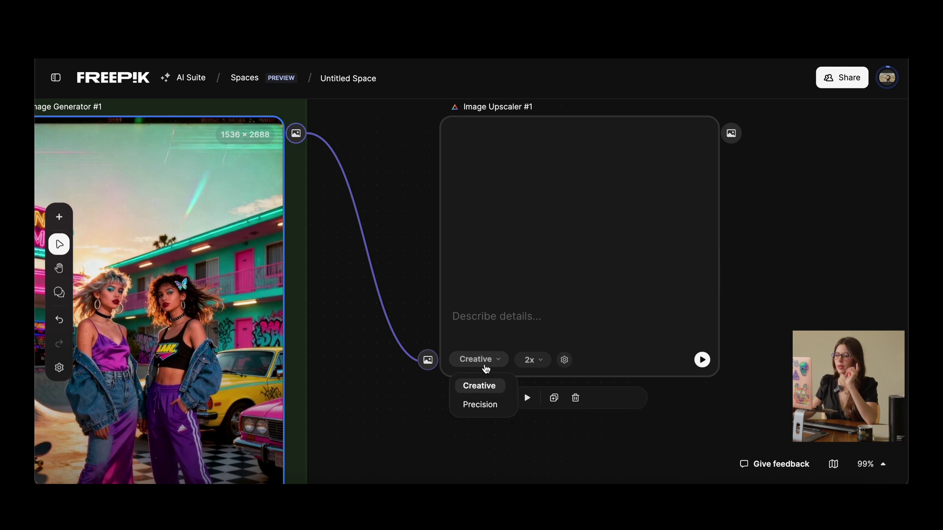
{"action": "left_click", "coordinate": [484, 403]}
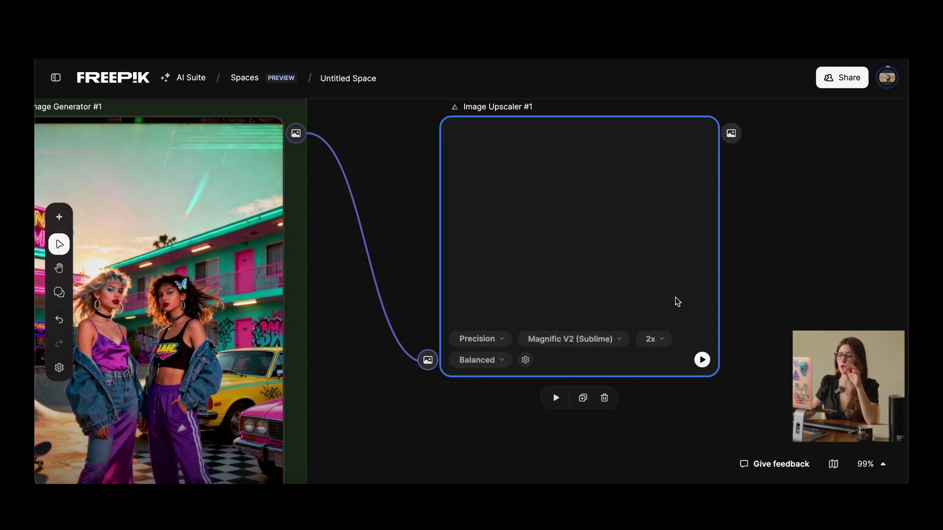
{"action": "left_click", "coordinate": [616, 341]}
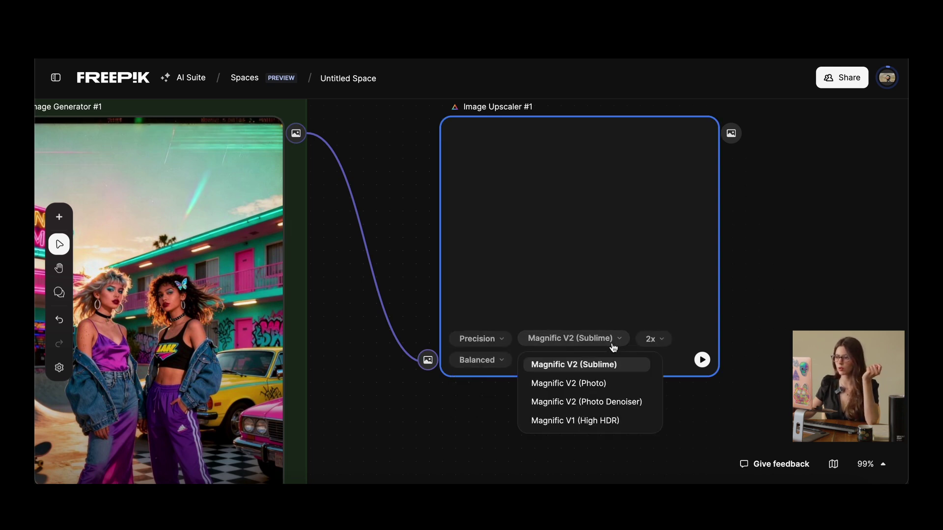
{"action": "left_click", "coordinate": [622, 385]}
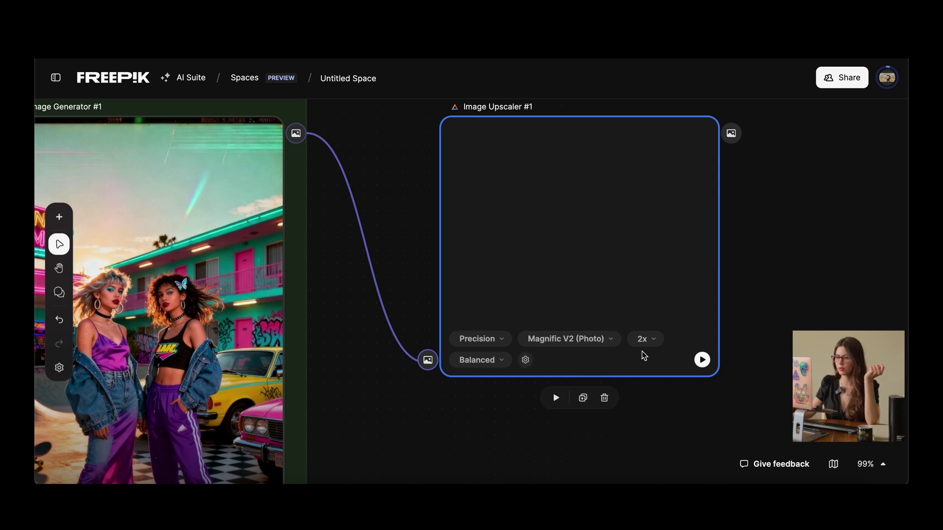
{"action": "left_click", "coordinate": [701, 361]}
{"action": "scroll", "coordinate": [447, 221], "scroll_direction": "down", "scroll_amount": 5}
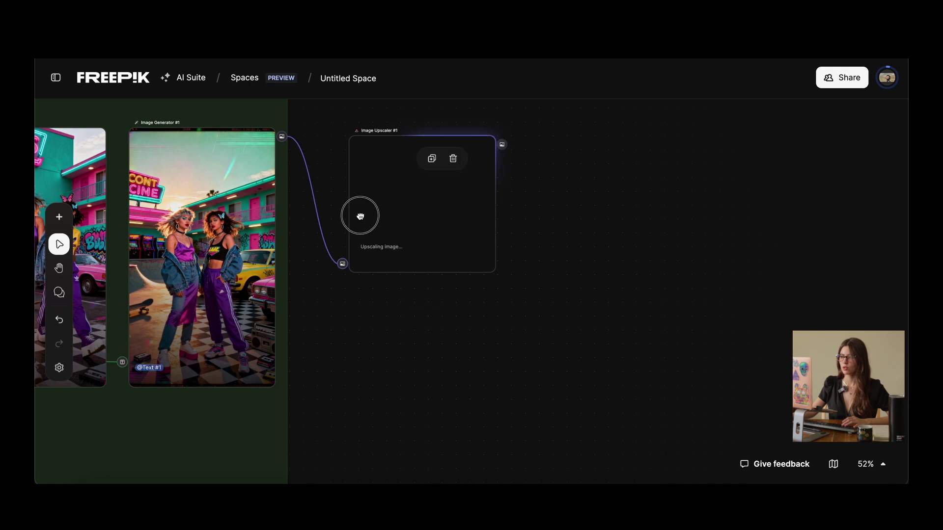
{"action": "scroll", "coordinate": [638, 164], "scroll_direction": "up", "scroll_amount": 3}
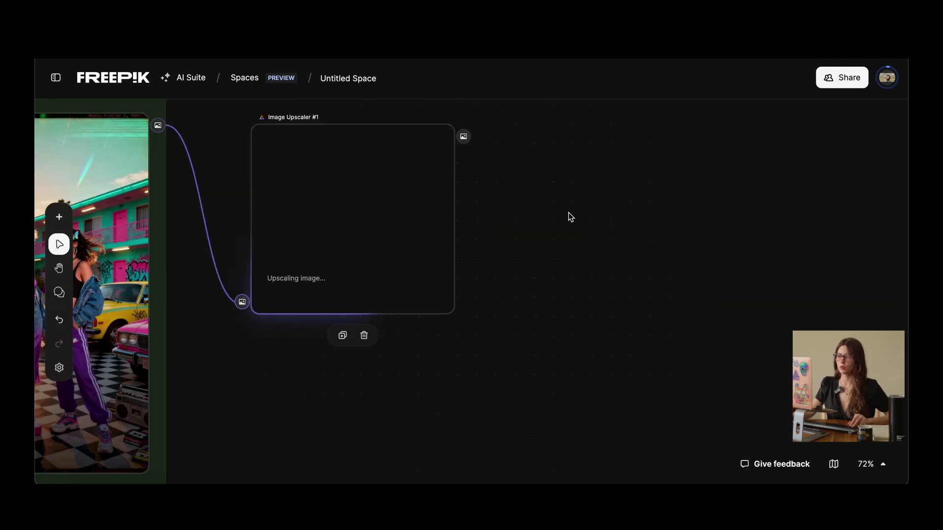
{"action": "left_click", "coordinate": [520, 261]}
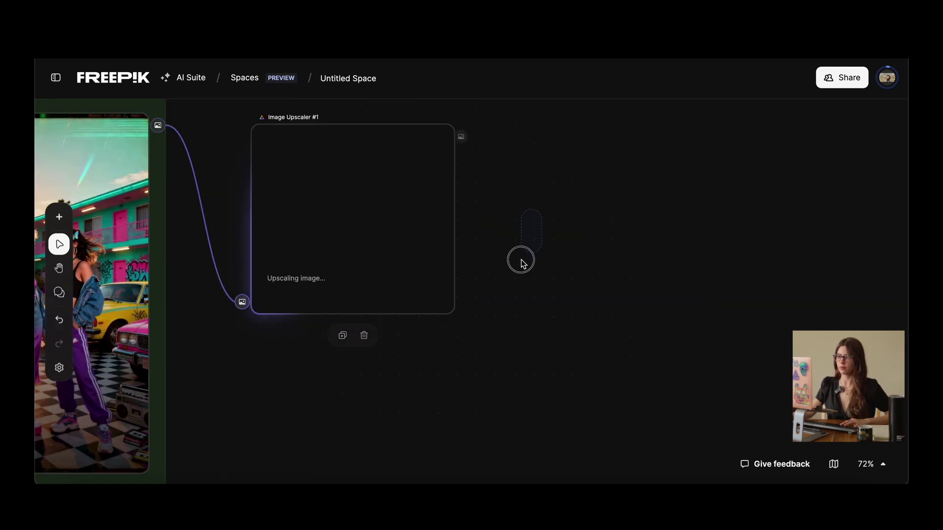
Add a Video Generator node on the empty canvas to the right of the Image Upscaler
{"action": "double_click", "coordinate": [530, 171]}
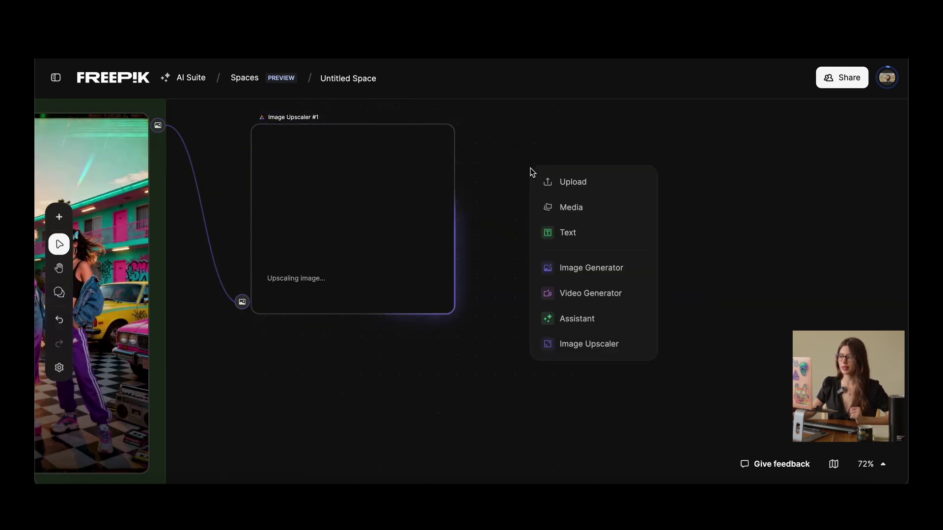
{"action": "left_click", "coordinate": [624, 293]}
{"action": "left_click_drag", "start_coordinate": [497, 257], "coordinate": [462, 207]}
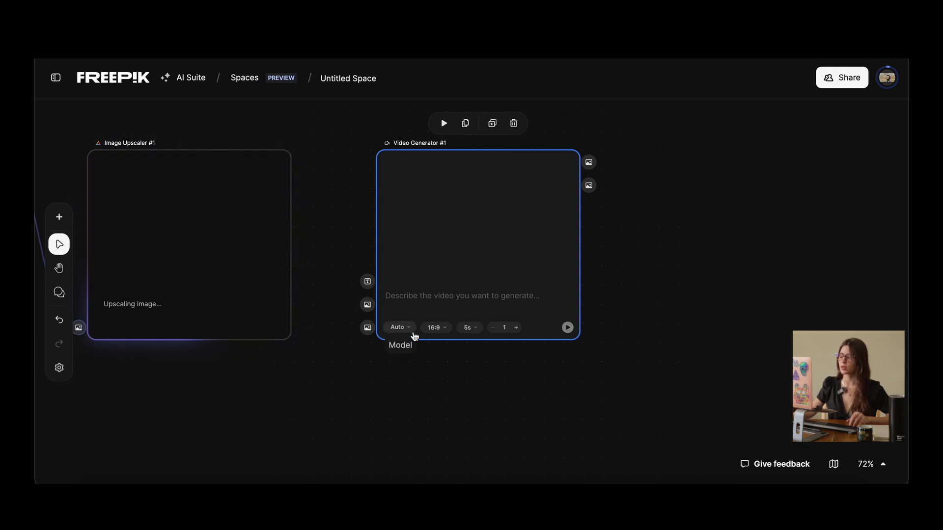
Set the Video Generator's model to MiniMax Hailuo 2.3 Fast and check its resolution options
{"action": "left_click", "coordinate": [413, 333]}
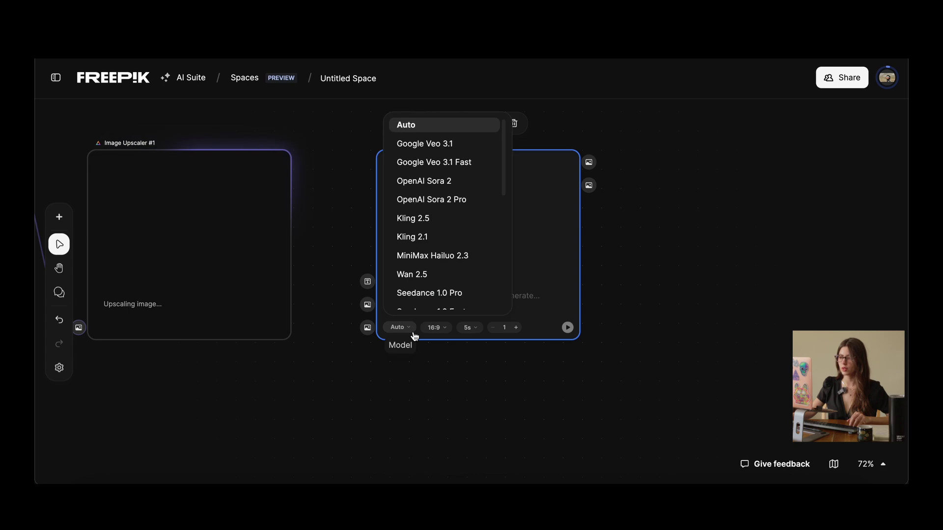
{"action": "scroll", "coordinate": [436, 269], "scroll_direction": "down", "scroll_amount": 5}
{"action": "scroll", "coordinate": [436, 270], "scroll_direction": "up", "scroll_amount": 4}
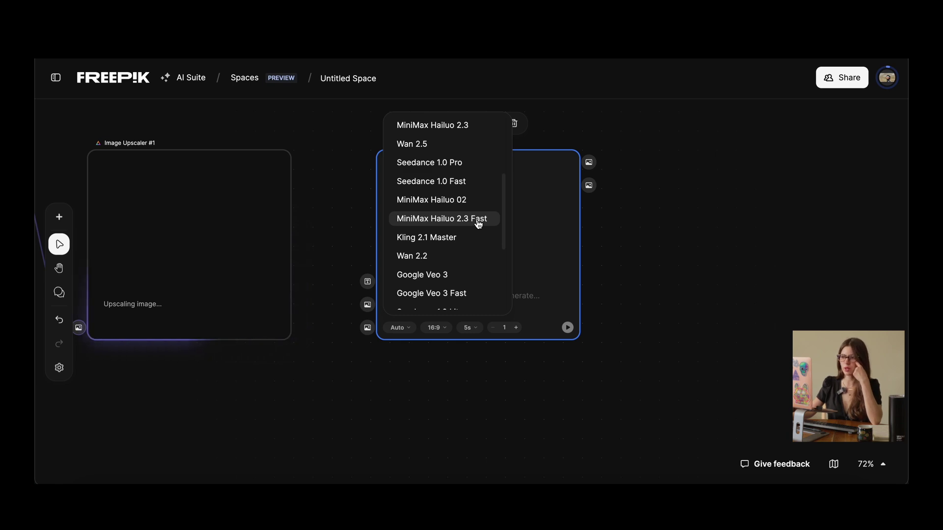
{"action": "scroll", "coordinate": [480, 206], "scroll_direction": "up", "scroll_amount": 4}
{"action": "scroll", "coordinate": [481, 221], "scroll_direction": "down", "scroll_amount": 2}
{"action": "scroll", "coordinate": [480, 229], "scroll_direction": "down", "scroll_amount": 3}
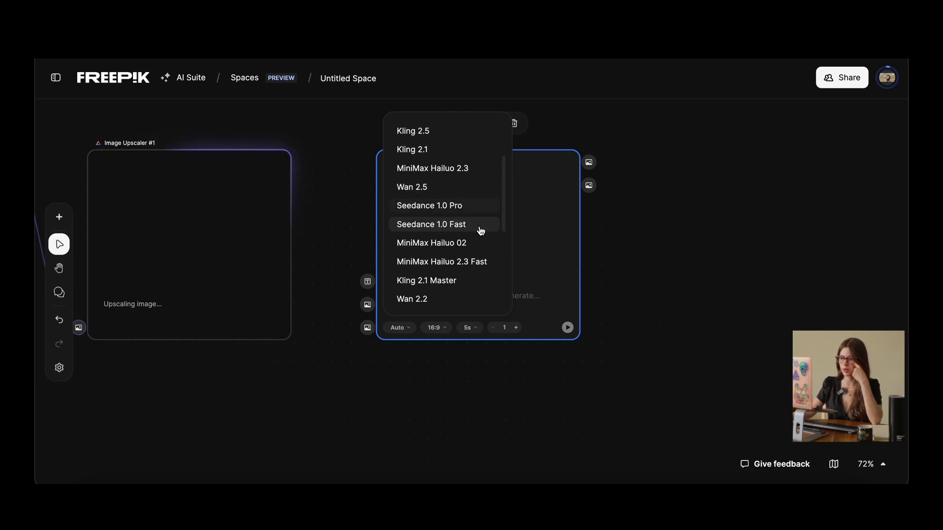
{"action": "left_click", "coordinate": [480, 246]}
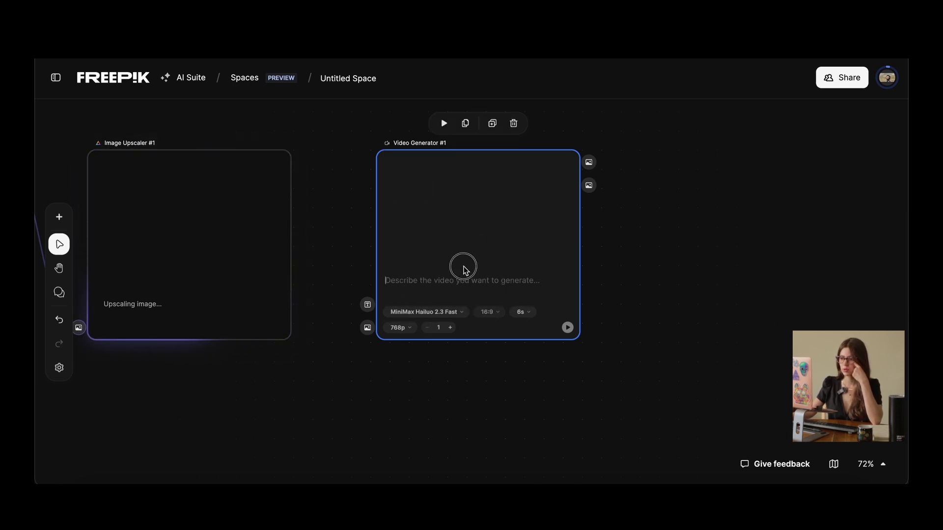
{"action": "left_click", "coordinate": [395, 327]}
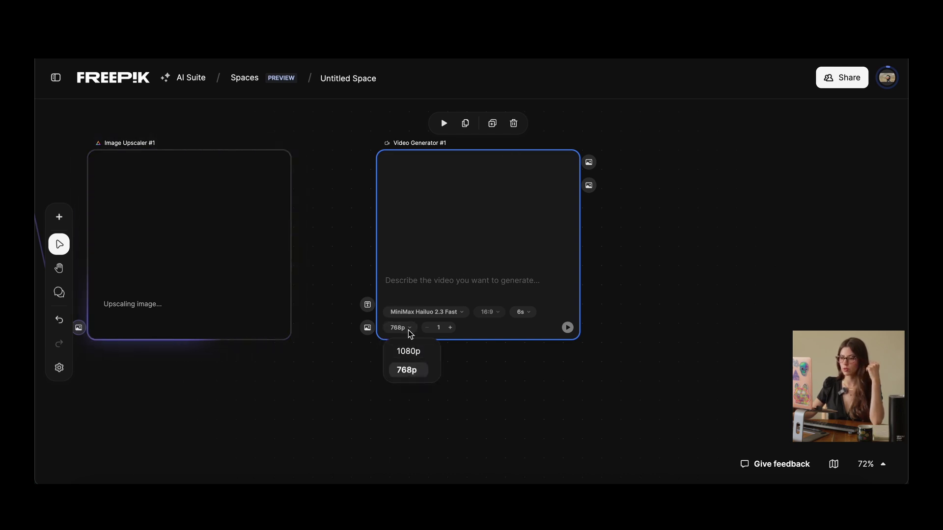
{"action": "left_click", "coordinate": [409, 331]}
{"action": "left_click", "coordinate": [311, 427]}
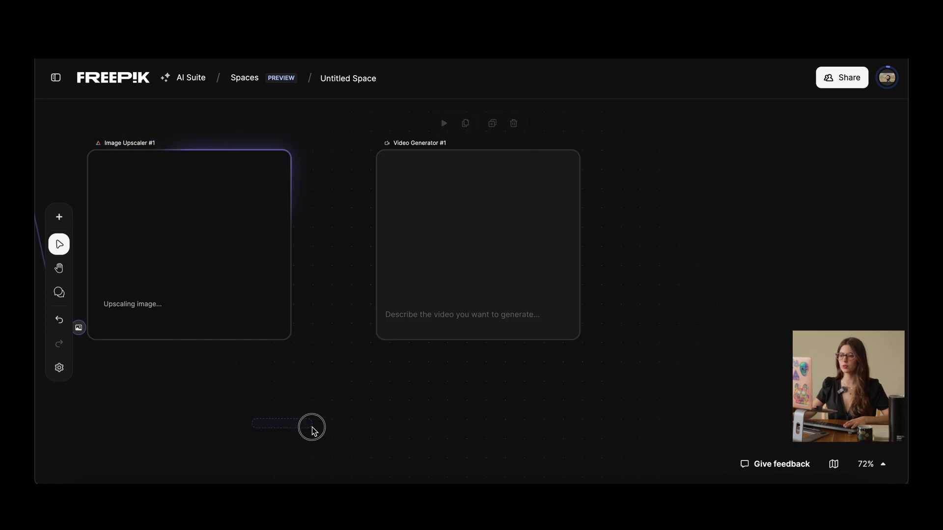
Add a second Image Generator node on the empty canvas below the Image Upscaler
{"action": "left_click", "coordinate": [345, 377]}
{"action": "key", "text": "space"}
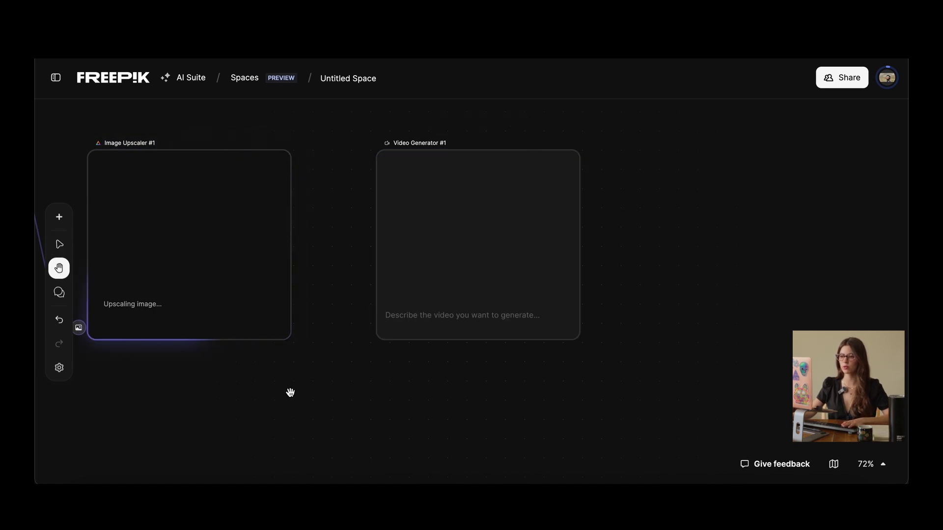
{"action": "left_click_drag", "start_coordinate": [290, 391], "coordinate": [616, 264]}
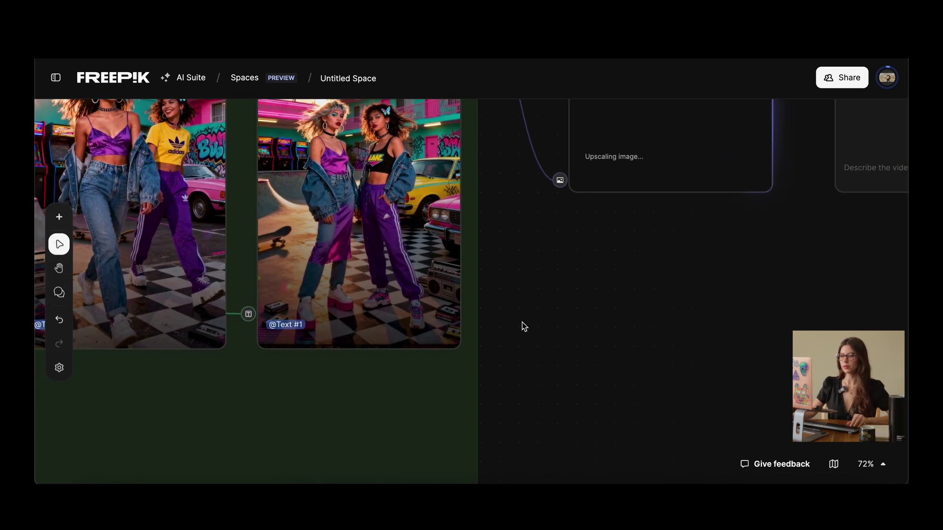
{"action": "double_click", "coordinate": [571, 323]}
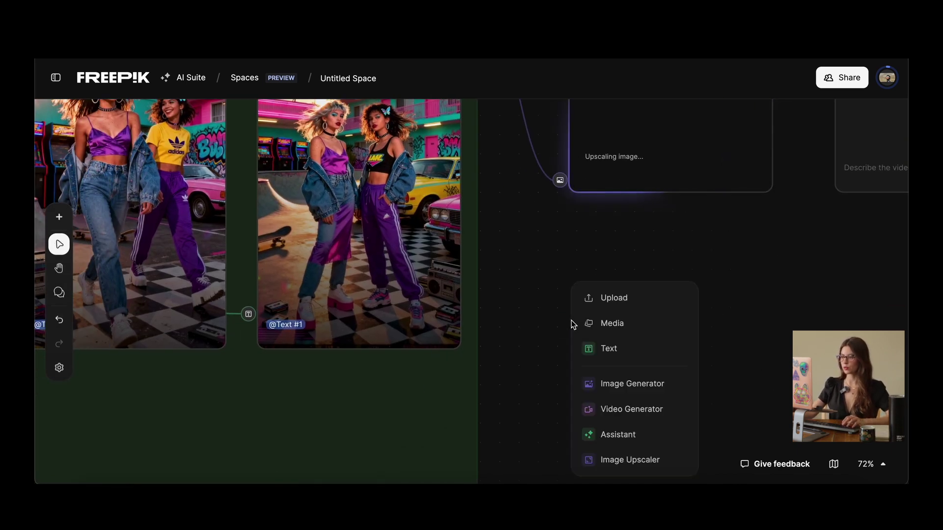
{"action": "left_click", "coordinate": [641, 388]}
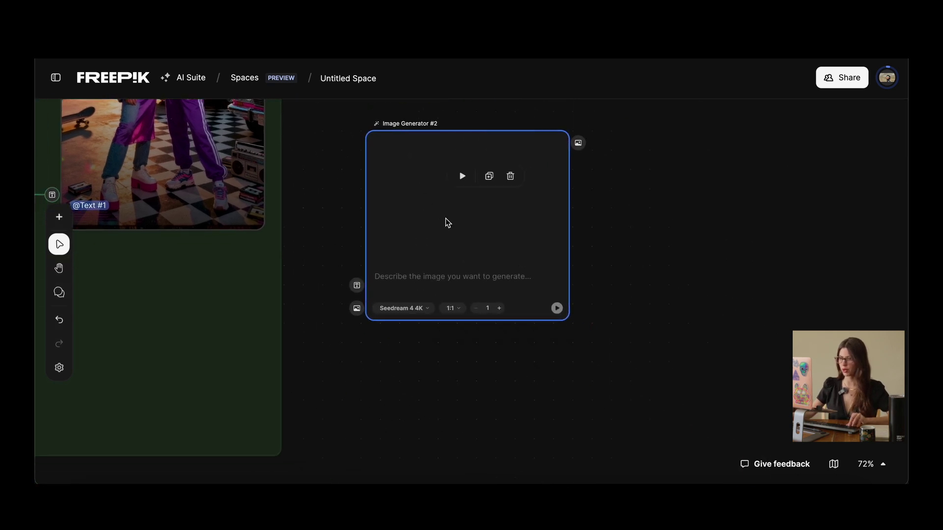
Connect the generated image output of Image Generator #1 to the reference input of the second Image Generator
{"action": "scroll", "coordinate": [338, 242], "scroll_direction": "up", "scroll_amount": 5}
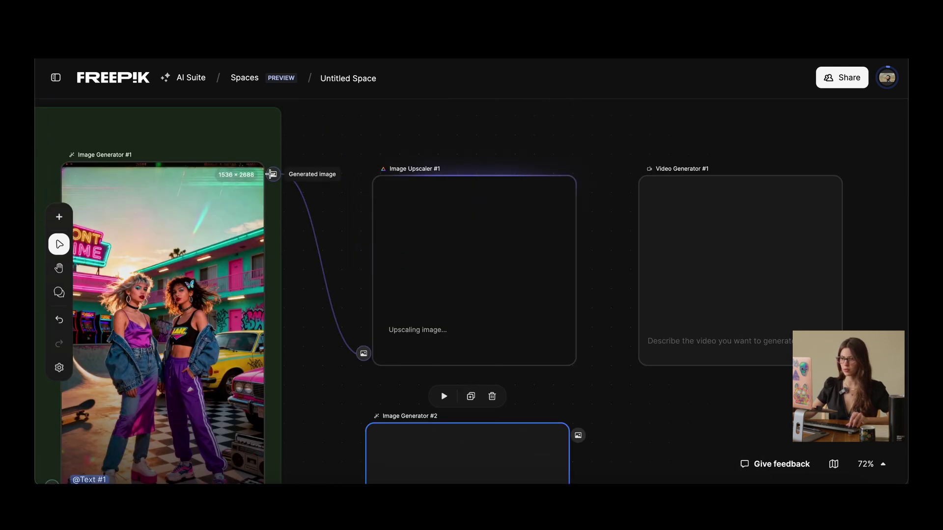
{"action": "left_click_drag", "start_coordinate": [273, 174], "coordinate": [365, 298]}
{"action": "scroll", "coordinate": [322, 334], "scroll_direction": "down", "scroll_amount": 5}
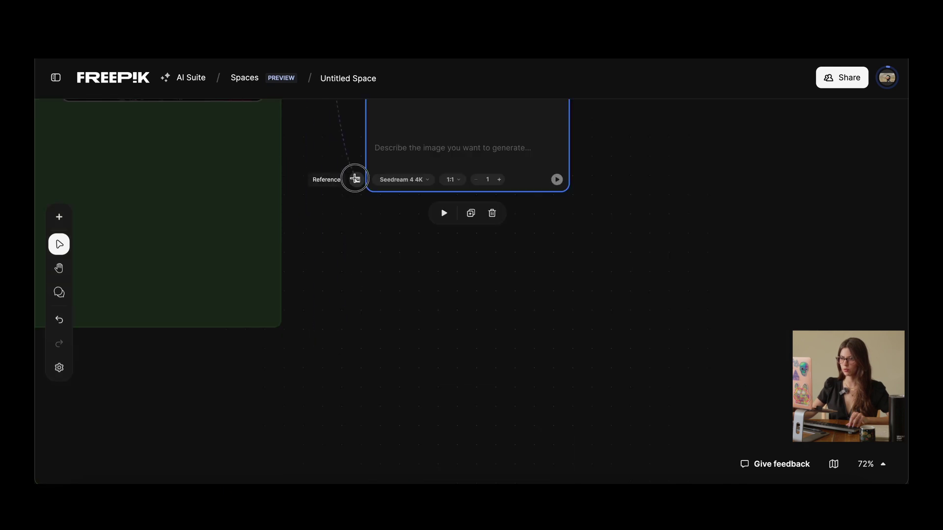
{"action": "left_click_drag", "start_coordinate": [355, 178], "coordinate": [355, 179]}
Set the second Image Generator to the Google Nano Banana model with a 9:16 aspect ratio
{"action": "left_click", "coordinate": [417, 181]}
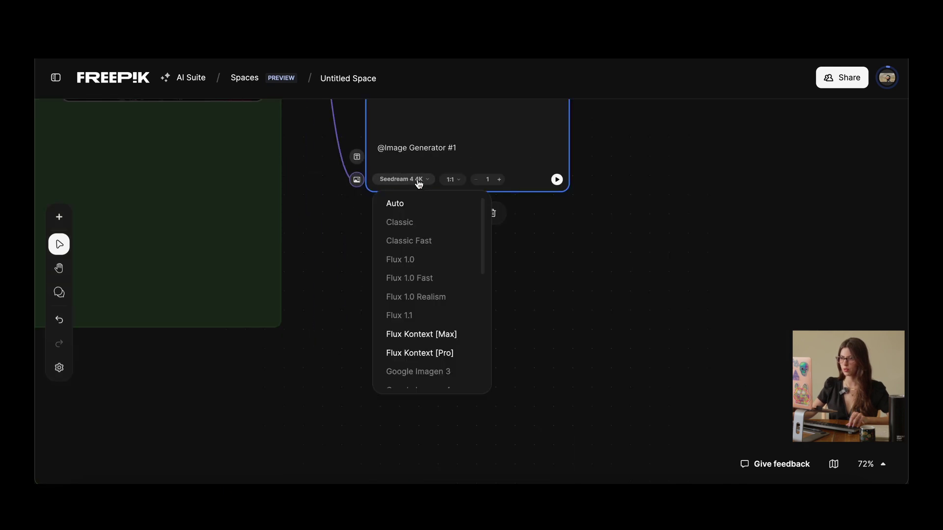
{"action": "scroll", "coordinate": [444, 315], "scroll_direction": "down", "scroll_amount": 3}
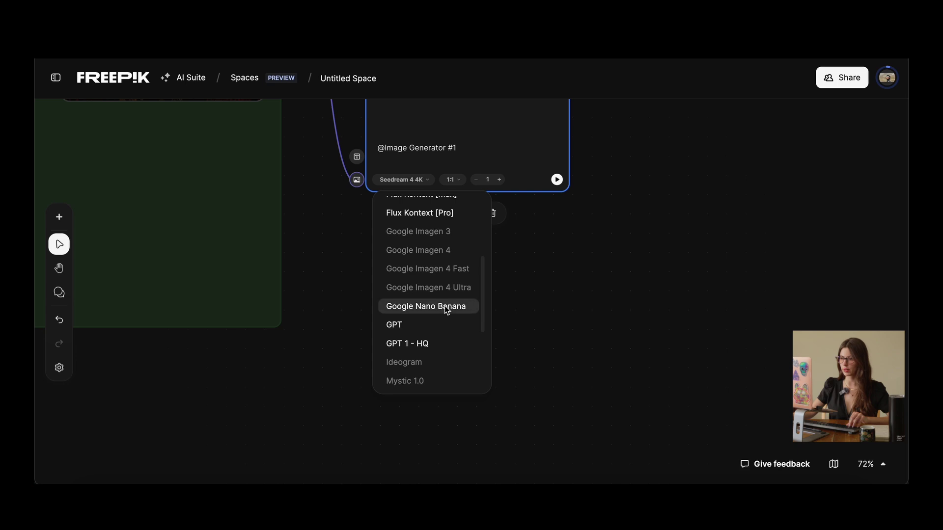
{"action": "left_click", "coordinate": [444, 305]}
{"action": "scroll", "coordinate": [448, 240], "scroll_direction": "up", "scroll_amount": 3}
{"action": "left_click", "coordinate": [356, 350]}
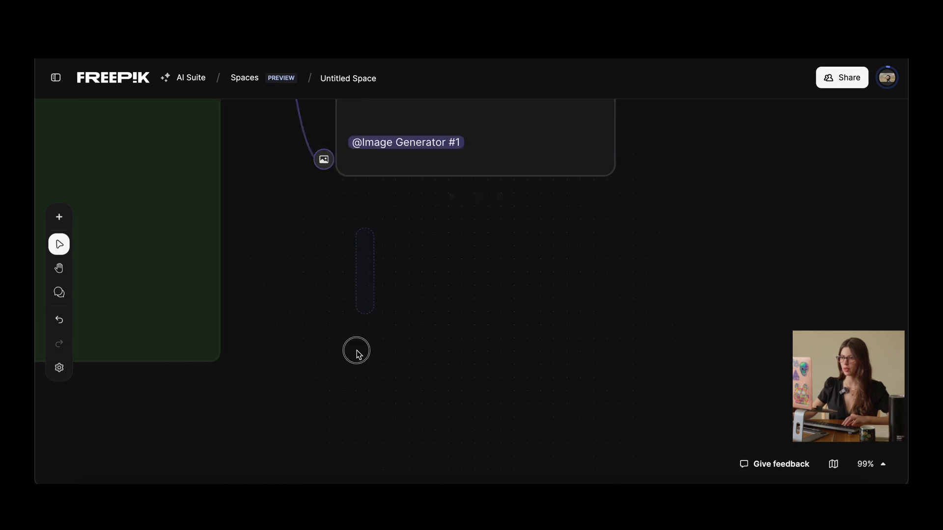
{"action": "left_click", "coordinate": [380, 132]}
{"action": "scroll", "coordinate": [499, 139], "scroll_direction": "up", "scroll_amount": 5}
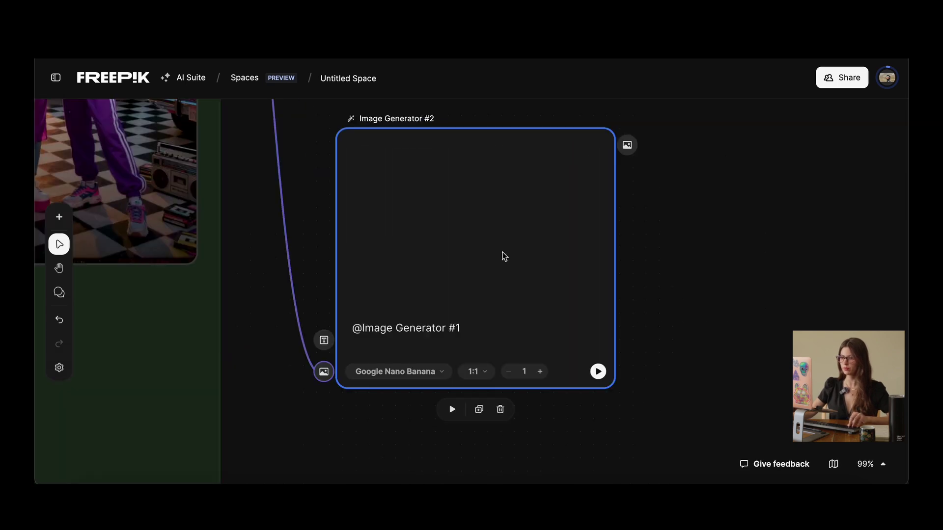
{"action": "left_click", "coordinate": [372, 325]}
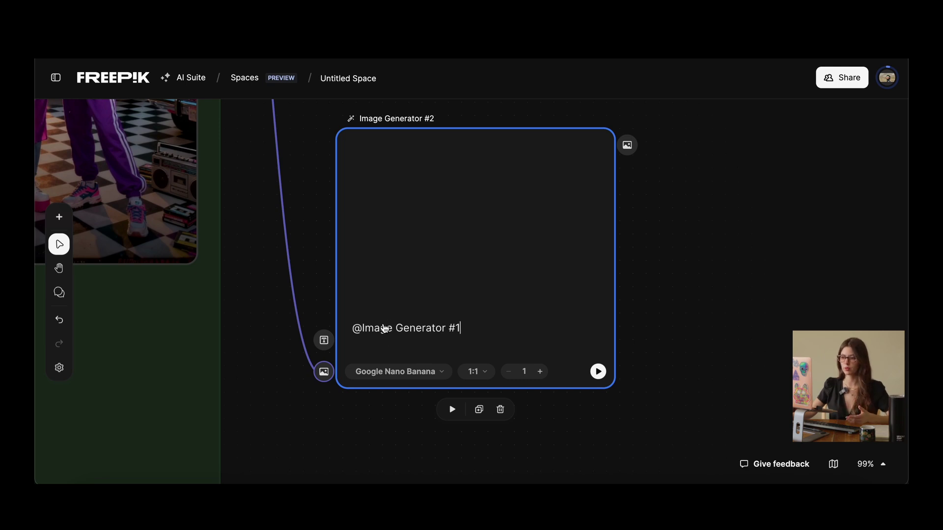
{"action": "left_click", "coordinate": [473, 371]}
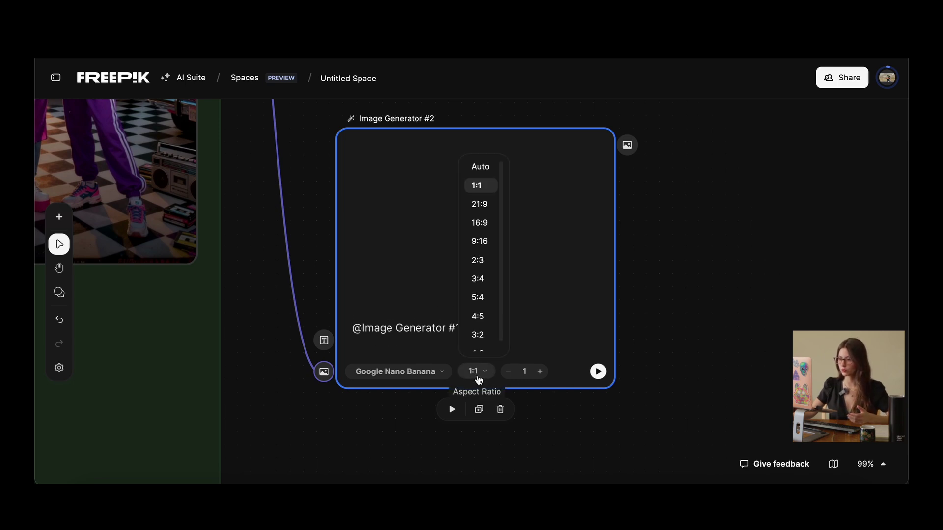
{"action": "left_click", "coordinate": [480, 242]}
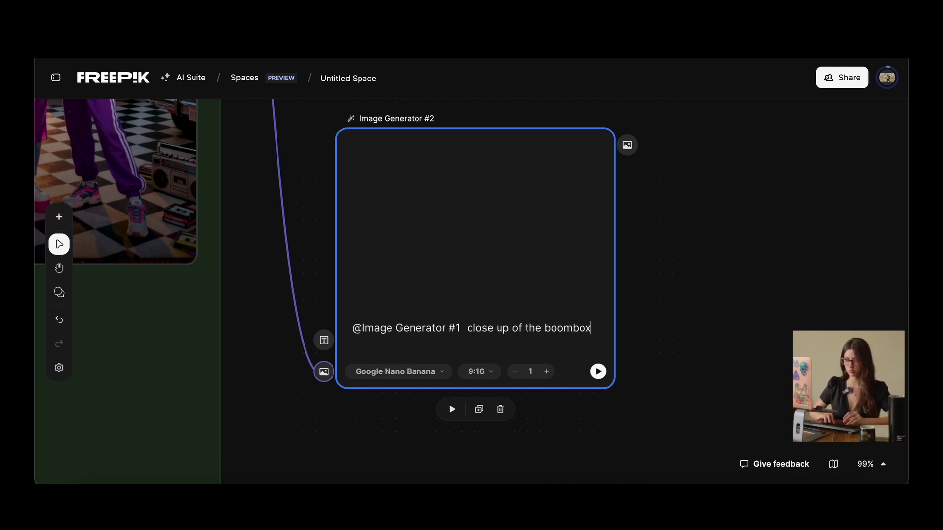
Complete the second Image Generator's prompt as "close up of the boombox and cassettes" and generate the image
{"action": "type", "text": "and cassettes"}
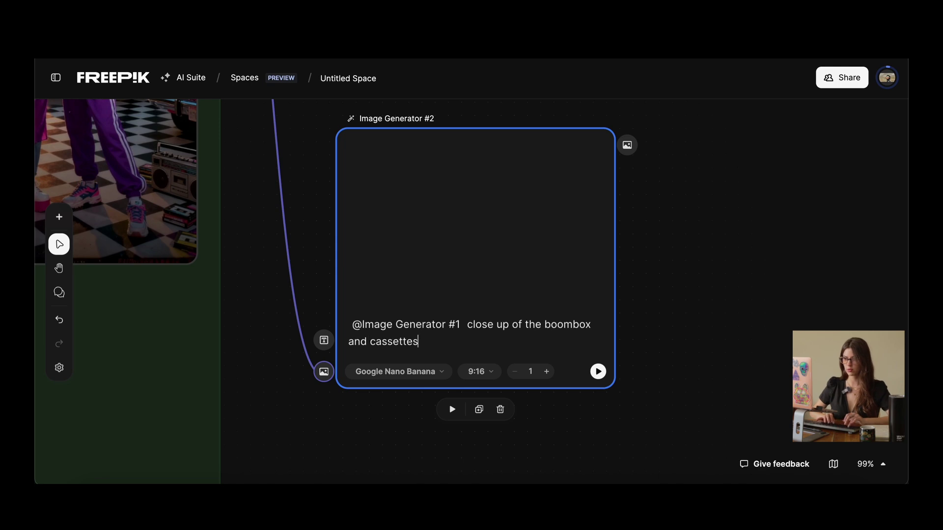
{"action": "key", "text": "Return"}
{"action": "scroll", "coordinate": [771, 383], "scroll_direction": "up", "scroll_amount": 10}
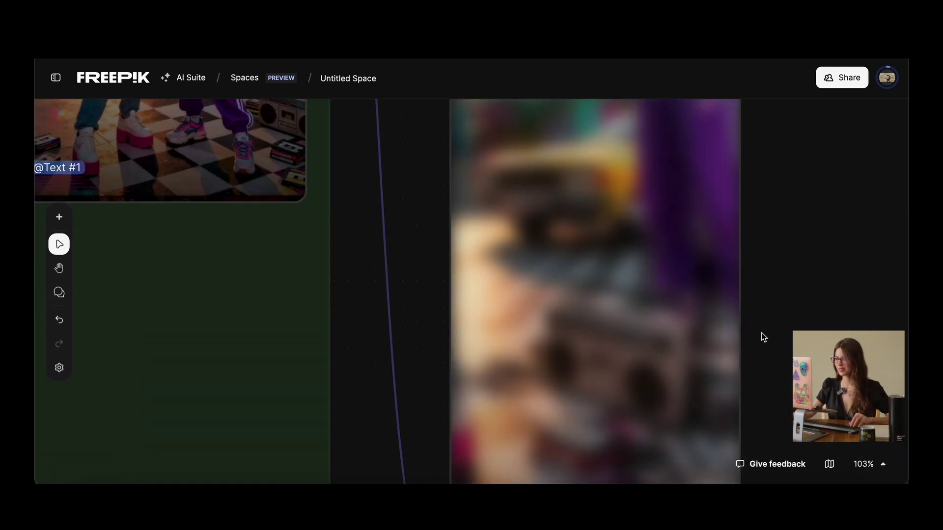
{"action": "scroll", "coordinate": [760, 334], "scroll_direction": "down", "scroll_amount": 1}
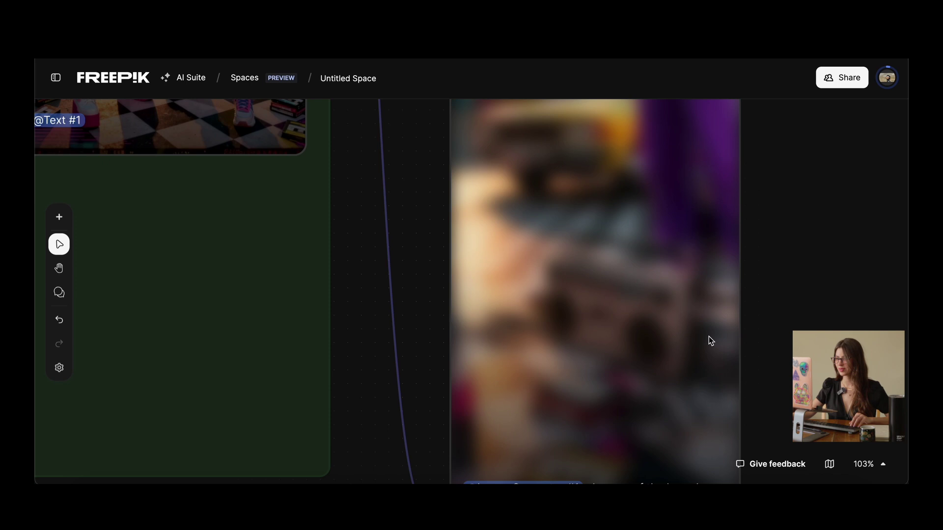
{"action": "scroll", "coordinate": [837, 305], "scroll_direction": "down", "scroll_amount": 2}
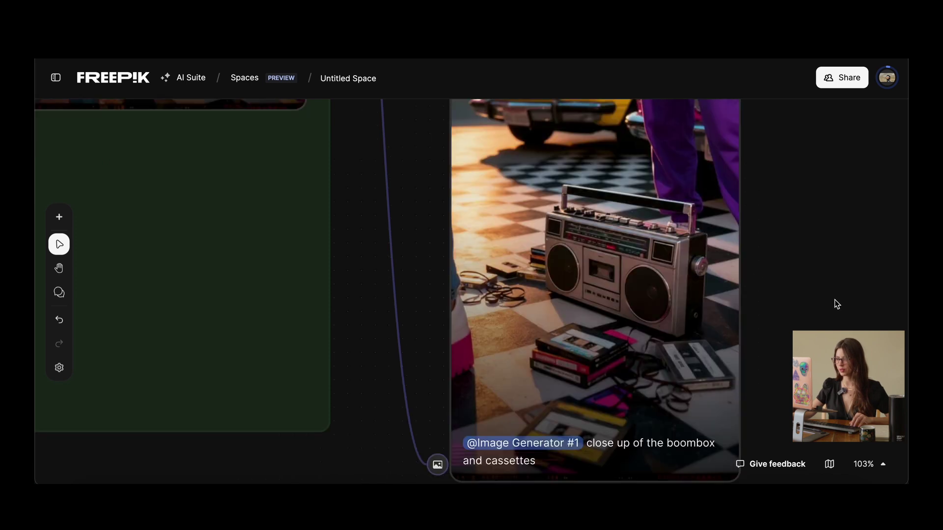
Change the second Image Generator's prompt to "close up of the cars on the back" and generate a new image
{"action": "scroll", "coordinate": [837, 305], "scroll_direction": "down", "scroll_amount": 5}
{"action": "key", "text": "h"}
{"action": "left_click_drag", "start_coordinate": [846, 269], "coordinate": [659, 373]}
{"action": "key", "text": "v"}
{"action": "key", "text": "h"}
{"action": "left_click_drag", "start_coordinate": [725, 314], "coordinate": [630, 345]}
{"action": "key", "text": "v"}
{"action": "left_click_drag", "start_coordinate": [389, 239], "coordinate": [527, 123]}
{"action": "scroll", "coordinate": [461, 296], "scroll_direction": "down", "scroll_amount": 1}
{"action": "scroll", "coordinate": [459, 311], "scroll_direction": "down", "scroll_amount": 2}
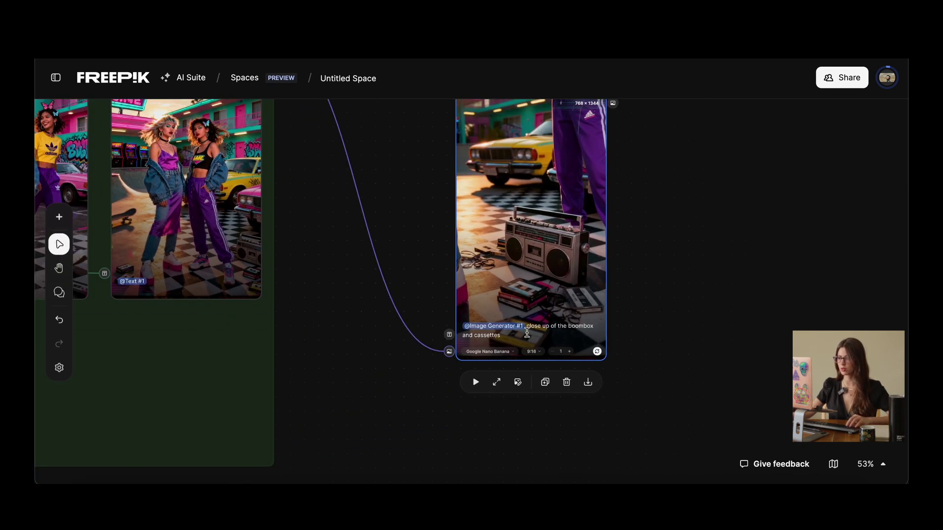
{"action": "left_click_drag", "start_coordinate": [532, 335], "coordinate": [552, 329]}
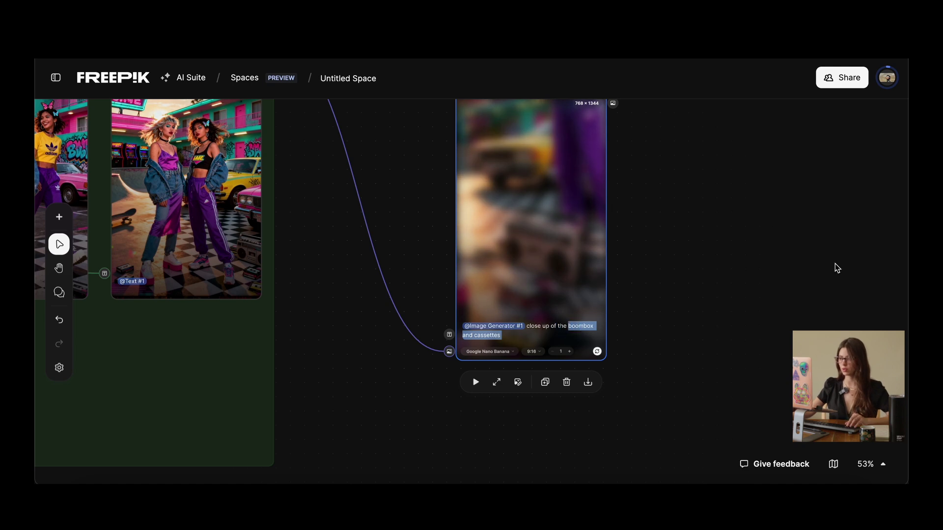
{"action": "key", "text": "BackSpace"}
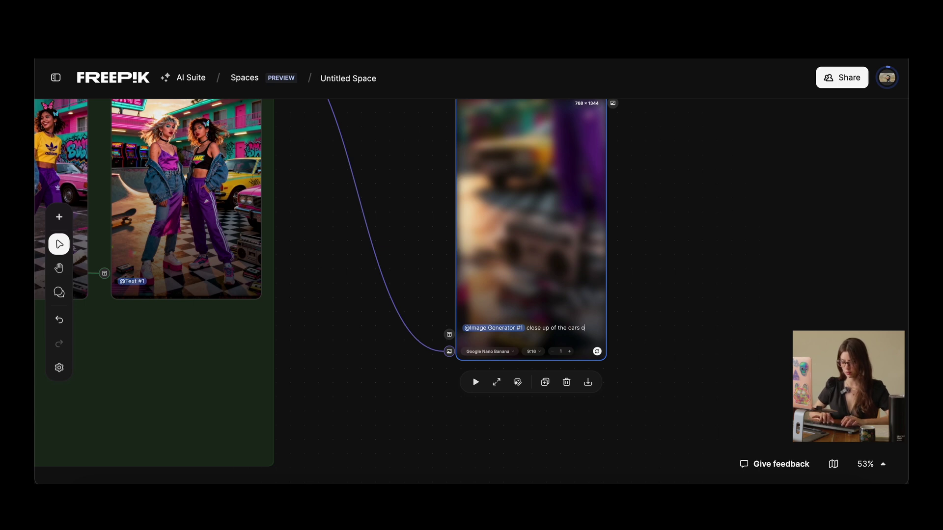
{"action": "type", "text": "ack"}
{"action": "key", "text": "Return"}
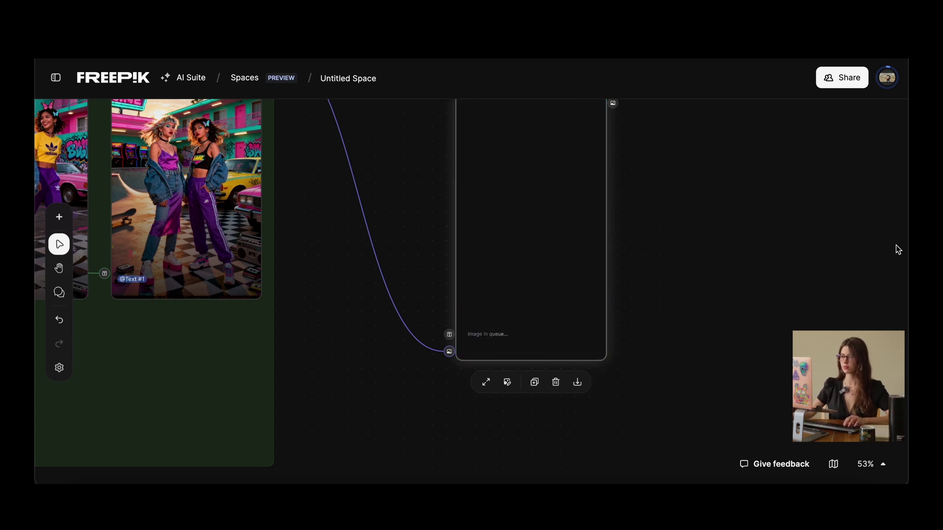
Move the Video Generator node into the empty canvas area beside Image Upscaler #2
{"action": "left_click_drag", "start_coordinate": [715, 262], "coordinate": [679, 293]}
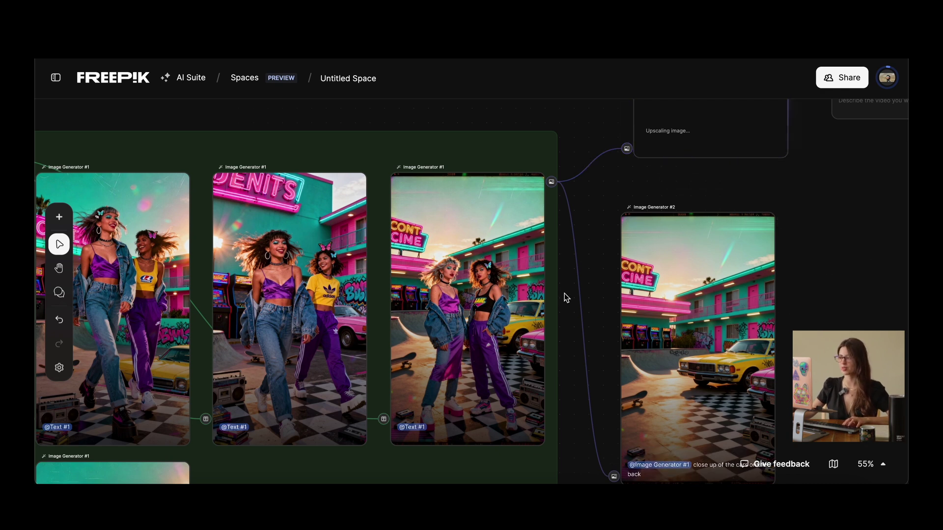
{"action": "left_click_drag", "start_coordinate": [840, 221], "coordinate": [727, 423]}
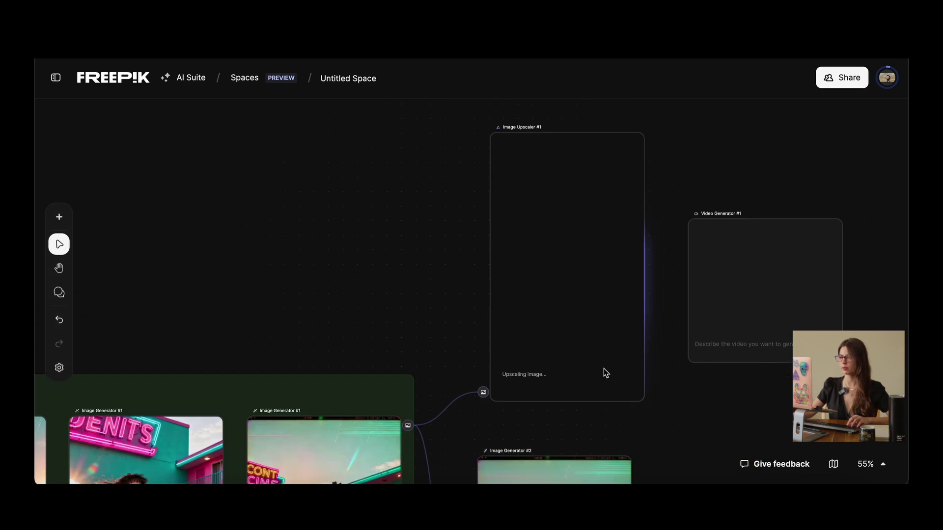
{"action": "scroll", "coordinate": [603, 369], "scroll_direction": "down", "scroll_amount": 6}
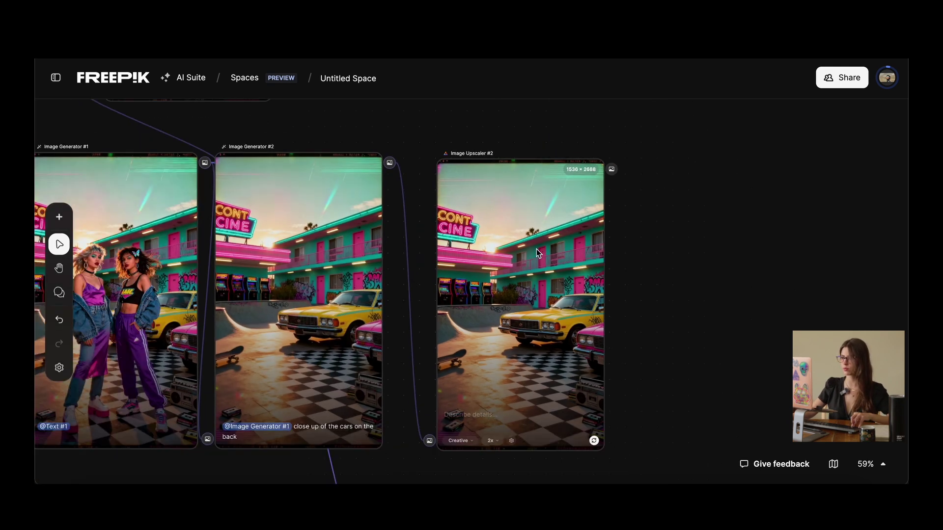
{"action": "scroll", "coordinate": [535, 243], "scroll_direction": "down", "scroll_amount": 3}
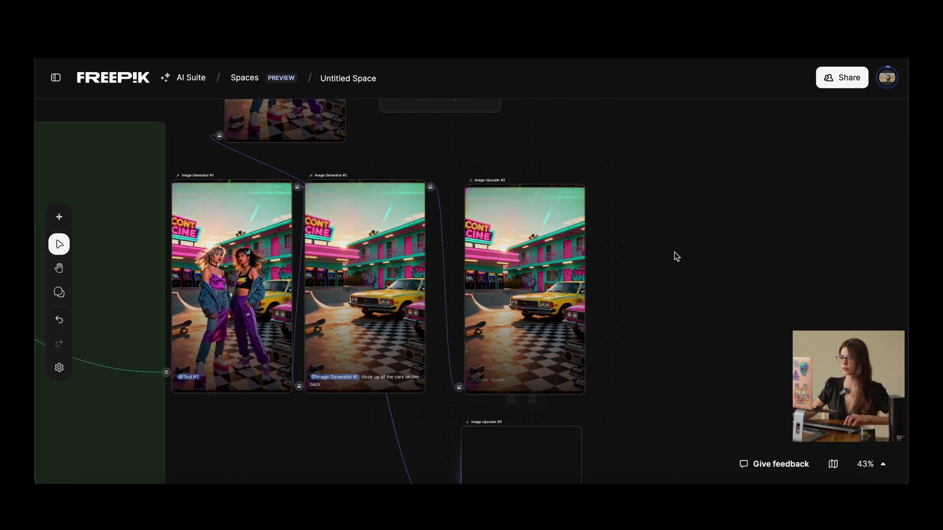
{"action": "key", "text": "space"}
{"action": "left_click_drag", "start_coordinate": [676, 256], "coordinate": [585, 296]}
{"action": "left_click_drag", "start_coordinate": [345, 128], "coordinate": [655, 337]}
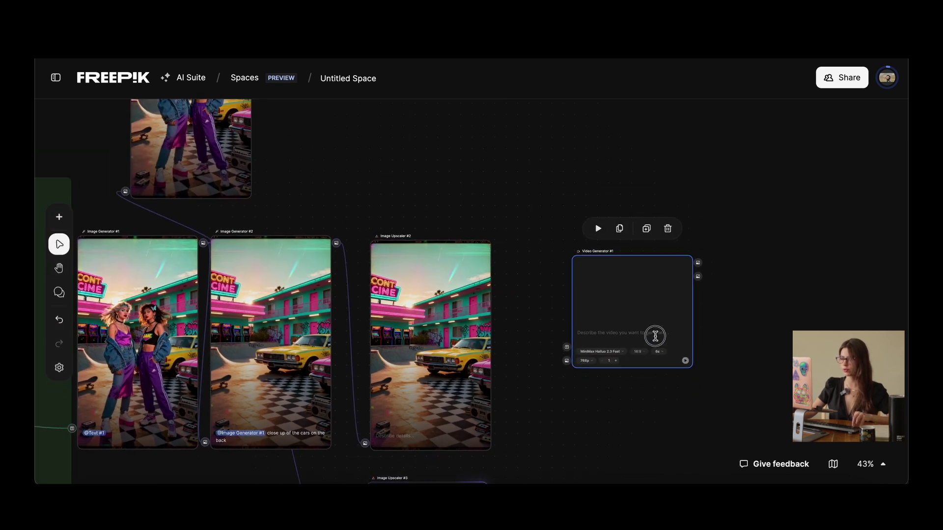
Try Wan 2.5 as the Video Generator's model, and switch it to Seedance 1.0 Pro
{"action": "scroll", "coordinate": [655, 336], "scroll_direction": "up", "scroll_amount": 5}
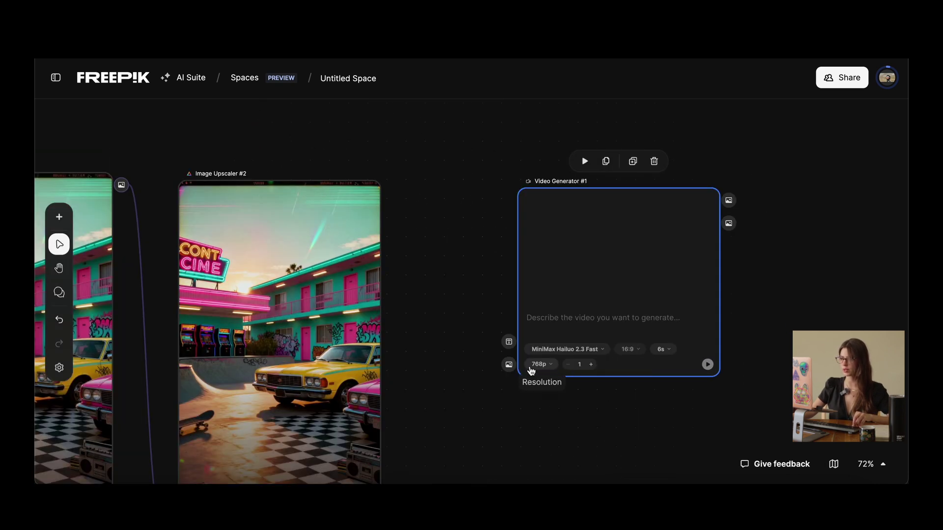
{"action": "left_click", "coordinate": [563, 349]}
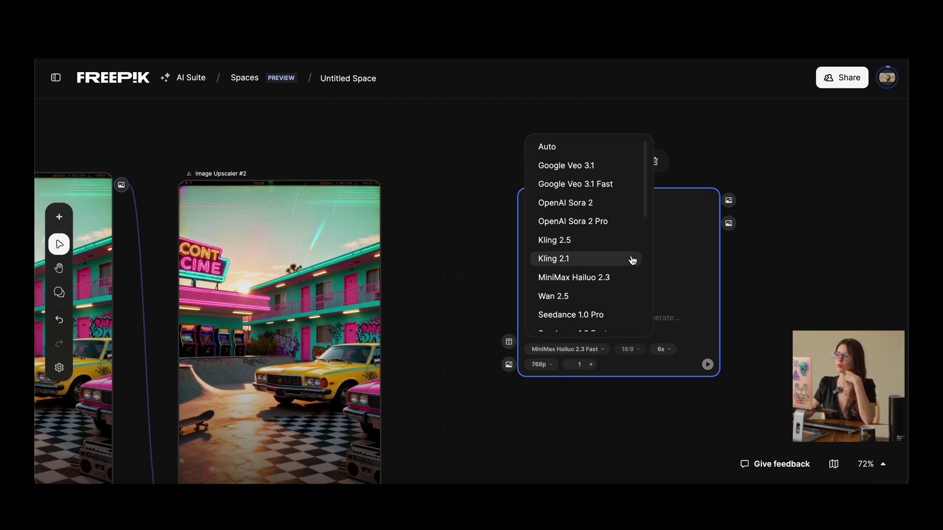
{"action": "left_click", "coordinate": [618, 297]}
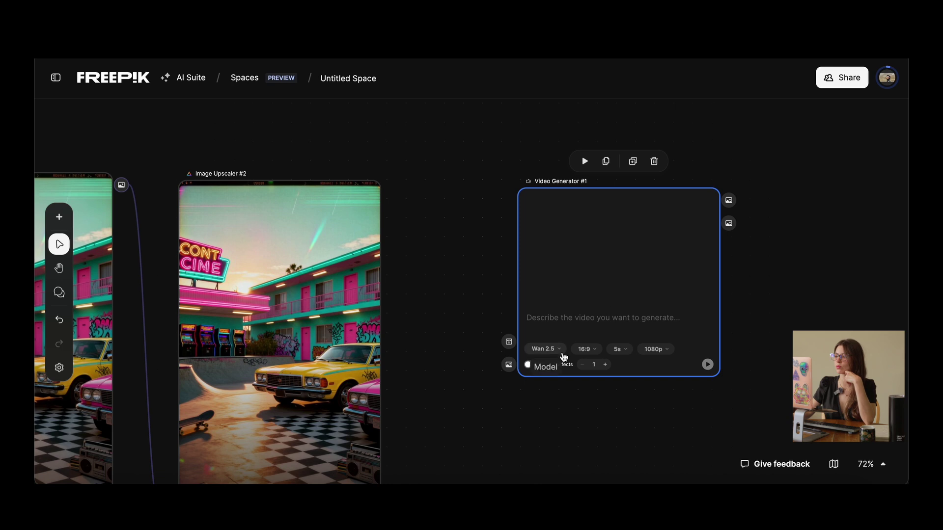
{"action": "left_click", "coordinate": [558, 353]}
{"action": "scroll", "coordinate": [589, 304], "scroll_direction": "down", "scroll_amount": 2}
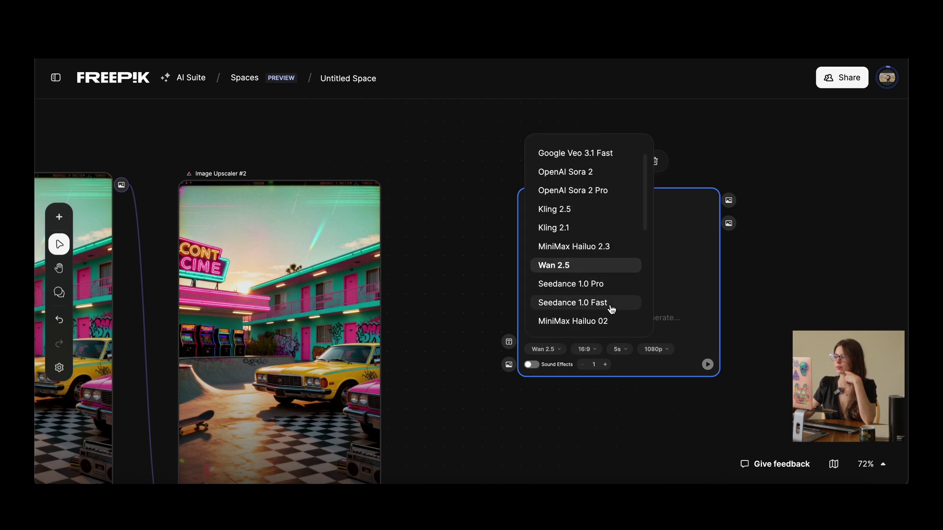
{"action": "left_click", "coordinate": [597, 285]}
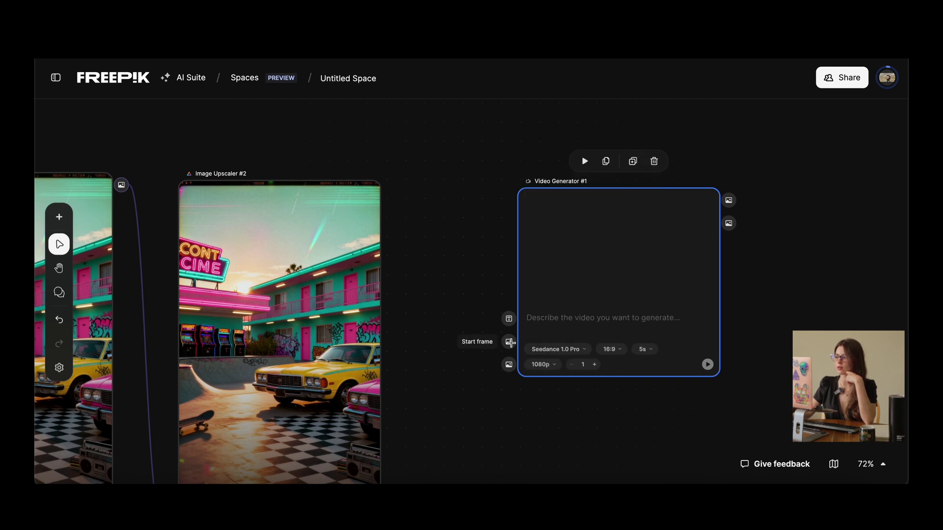
Connect Image Upscaler #2's output to the Video Generator's start frame and set the model to Kling 2.1
{"action": "left_click_drag", "start_coordinate": [510, 342], "coordinate": [416, 228]}
{"action": "left_click_drag", "start_coordinate": [388, 193], "coordinate": [389, 193]}
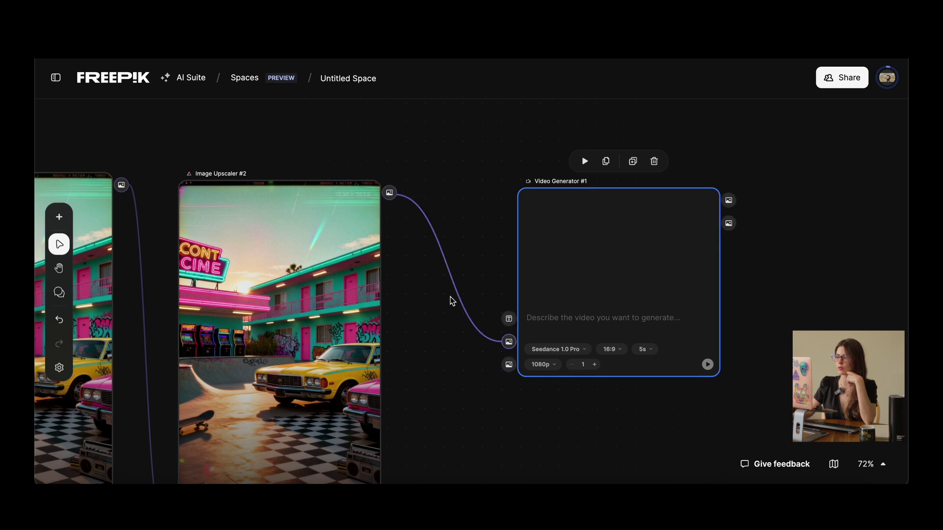
{"action": "left_click", "coordinate": [570, 350]}
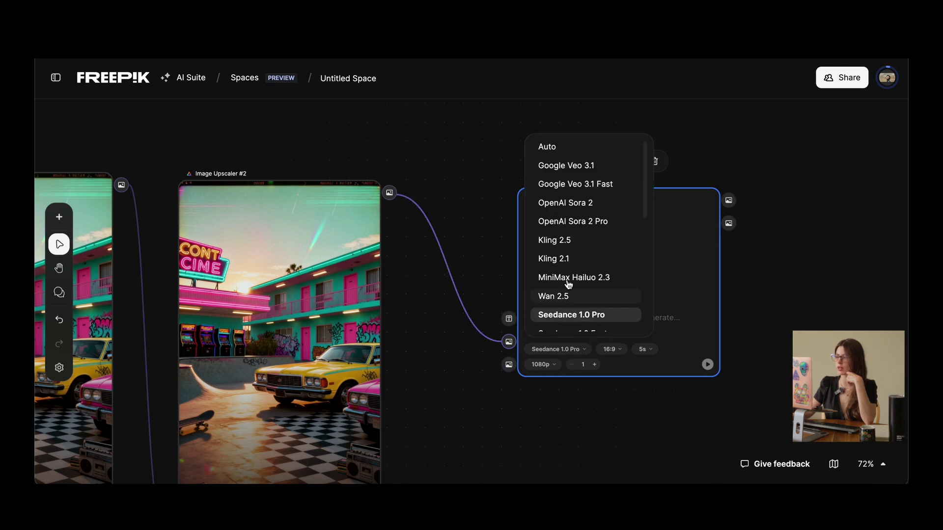
{"action": "left_click", "coordinate": [580, 243]}
{"action": "left_click", "coordinate": [558, 351]}
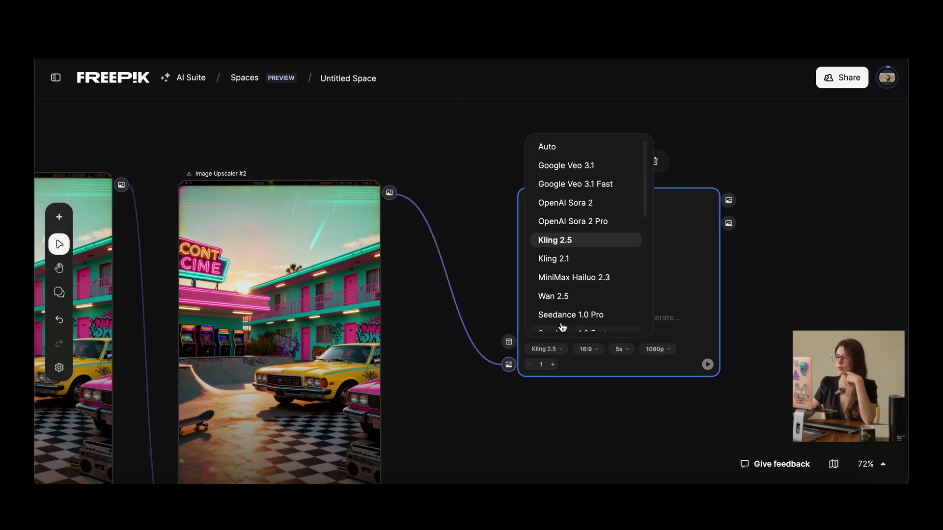
{"action": "left_click", "coordinate": [575, 259]}
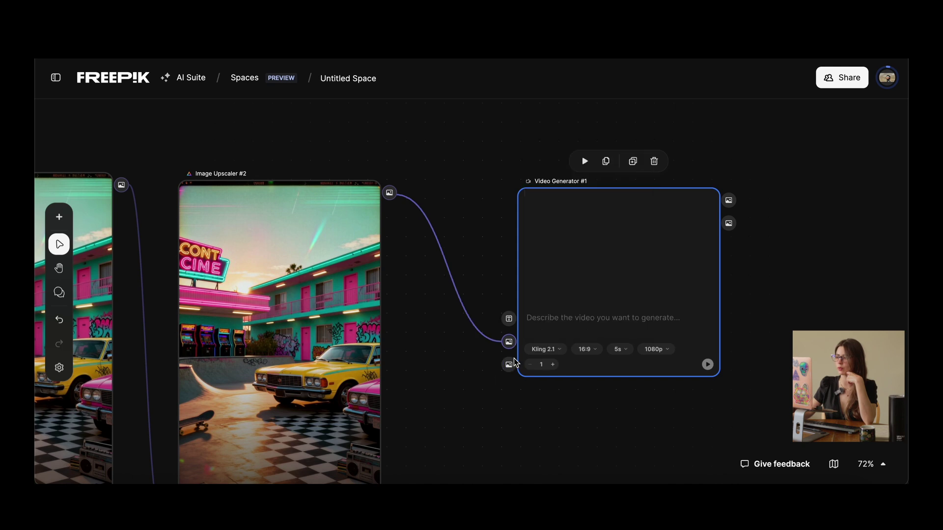
Connect the output of Image Upscaler #1 to the Video Generator's remaining free image input
{"action": "scroll", "coordinate": [606, 227], "scroll_direction": "down", "scroll_amount": 5}
{"action": "scroll", "coordinate": [587, 208], "scroll_direction": "up", "scroll_amount": 3}
{"action": "scroll", "coordinate": [553, 260], "scroll_direction": "down", "scroll_amount": 1}
{"action": "left_click", "coordinate": [533, 250]}
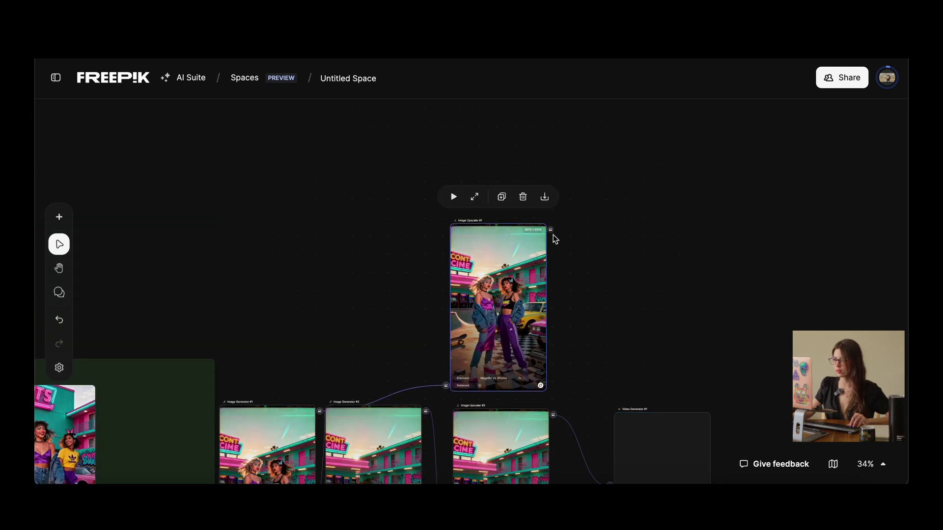
{"action": "scroll", "coordinate": [584, 310], "scroll_direction": "down", "scroll_amount": 3}
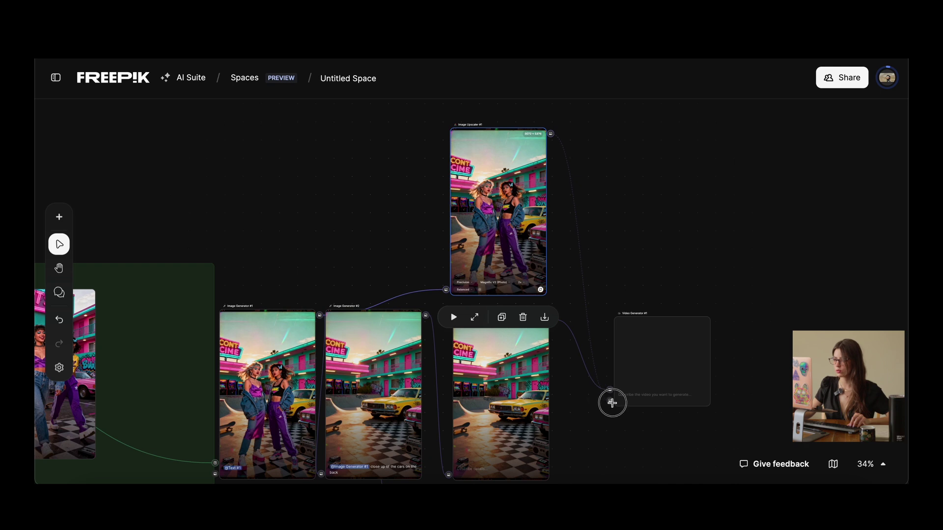
Move the Video Generator beside Image Upscaler #1 and place Image Upscaler #2 on that upscaler's other side
{"action": "left_click_drag", "start_coordinate": [657, 376], "coordinate": [657, 265]}
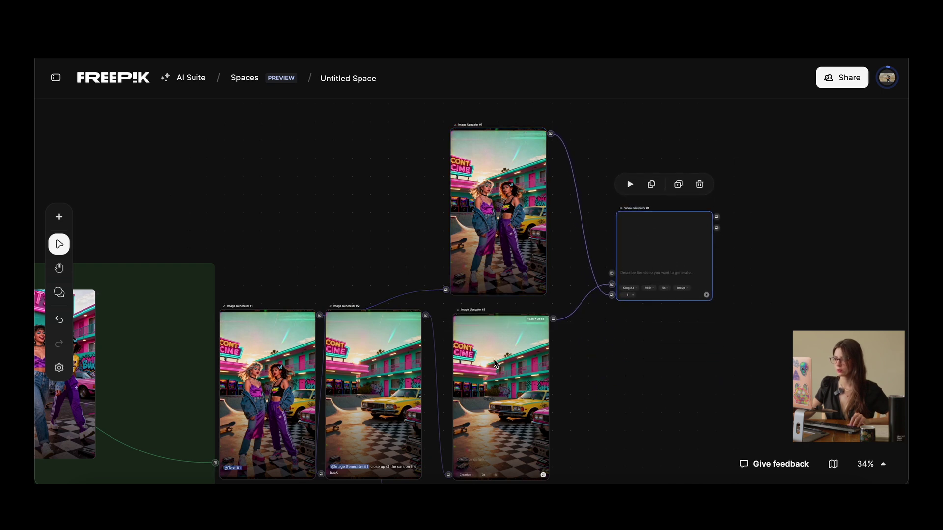
{"action": "left_click_drag", "start_coordinate": [494, 364], "coordinate": [390, 174]}
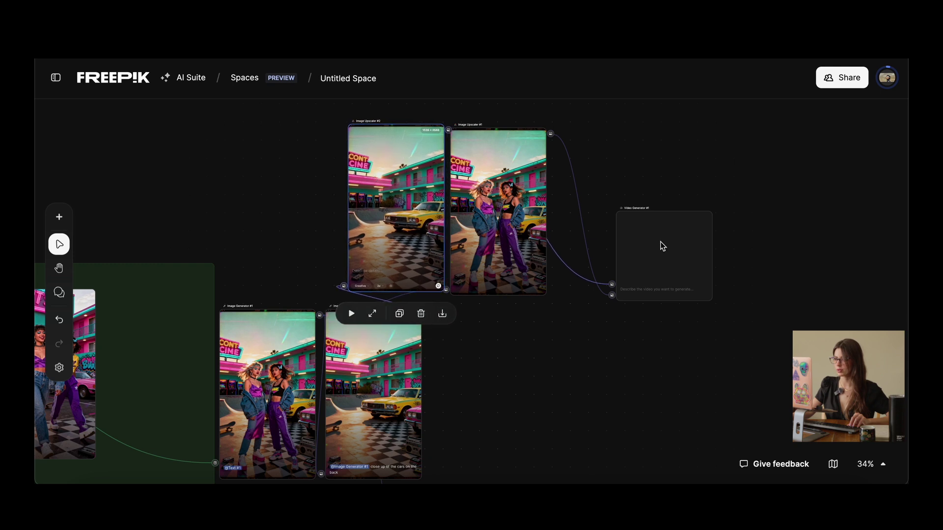
{"action": "left_click_drag", "start_coordinate": [657, 245], "coordinate": [623, 225]}
Prompt the Video Generator with "The two women enter the frame, cinematic composition, the camera slowly zooms out. Golden hour, uplifting energy." and choose 9:16 aspect ratio
{"action": "scroll", "coordinate": [643, 236], "scroll_direction": "up", "scroll_amount": 6}
{"action": "scroll", "coordinate": [641, 240], "scroll_direction": "down", "scroll_amount": 2}
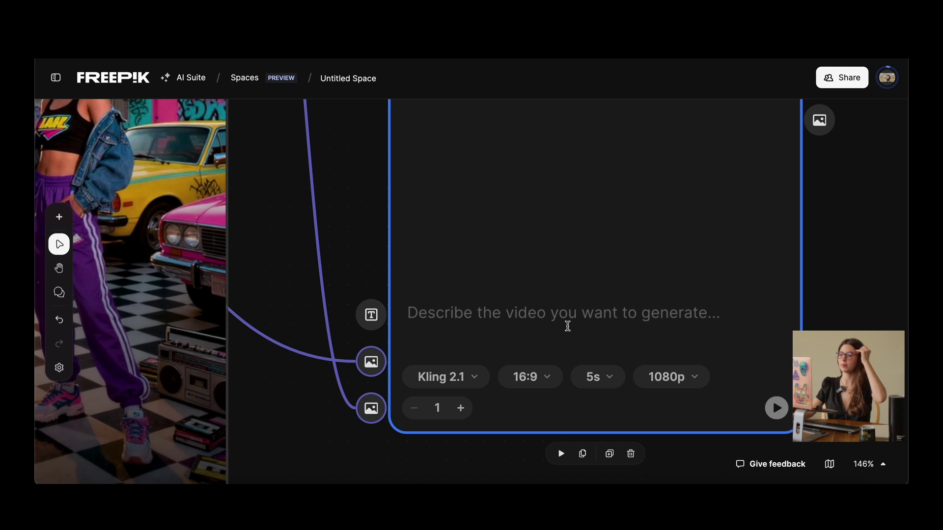
{"action": "scroll", "coordinate": [345, 280], "scroll_direction": "down", "scroll_amount": 5}
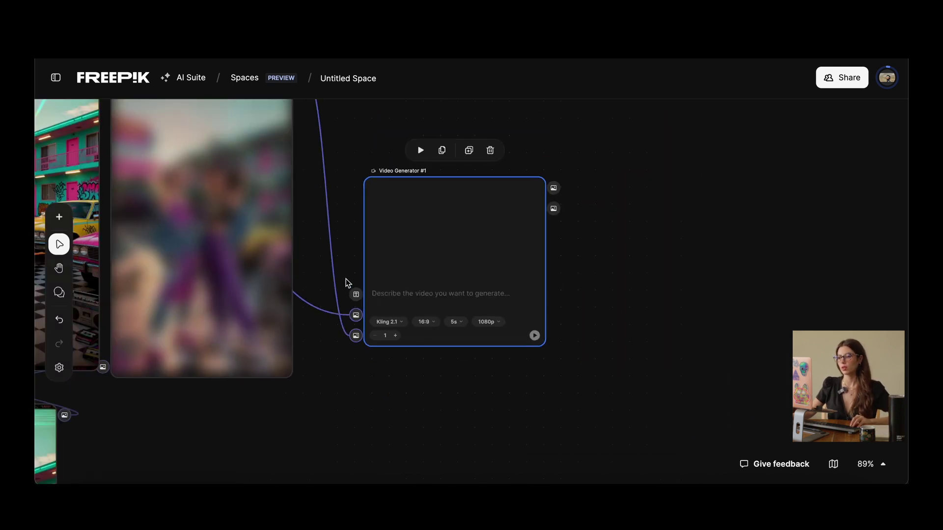
{"action": "left_click", "coordinate": [419, 295]}
{"action": "type", "text": "The two women enter the frame, cinematic composition, the camera slowly zooms out. Golden hour, uplifting energy."}
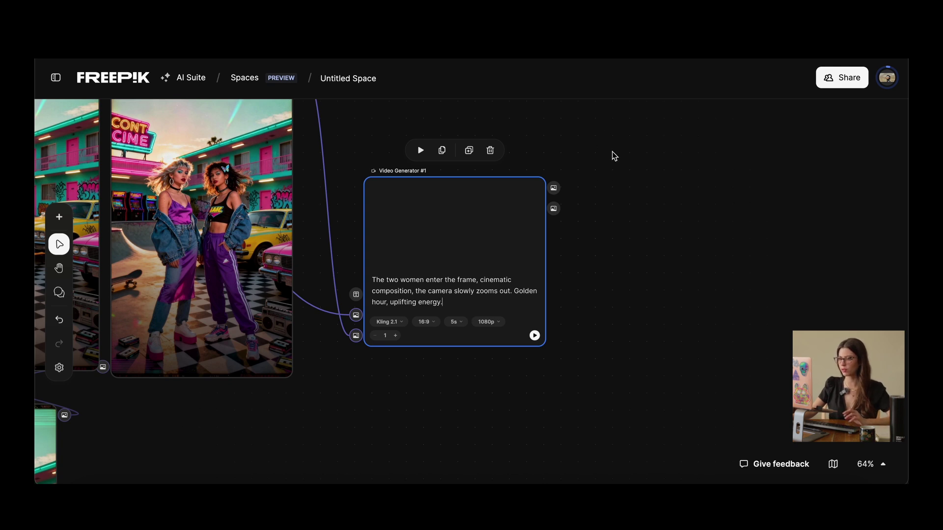
{"action": "left_click", "coordinate": [430, 325]}
{"action": "left_click", "coordinate": [433, 380]}
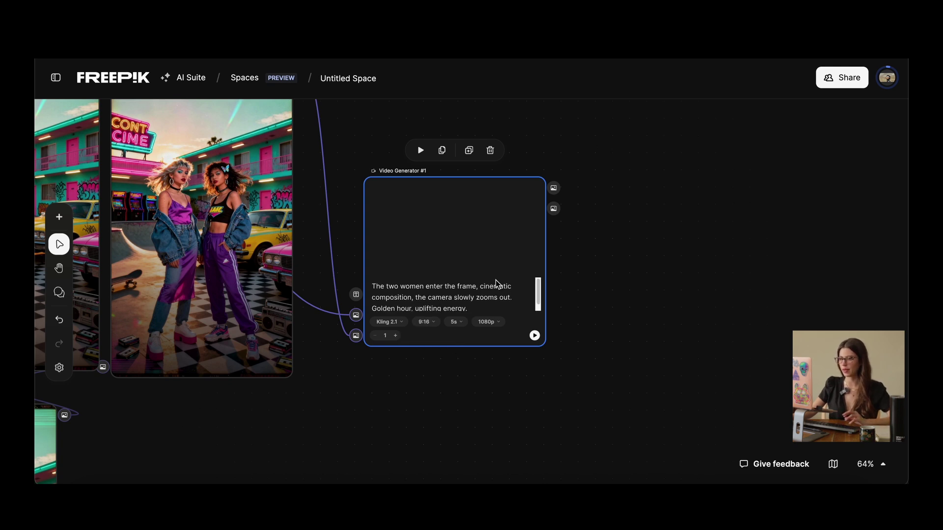
Add an Assistant node to the canvas and position it directly above the Video Generator
{"action": "double_click", "coordinate": [649, 166]}
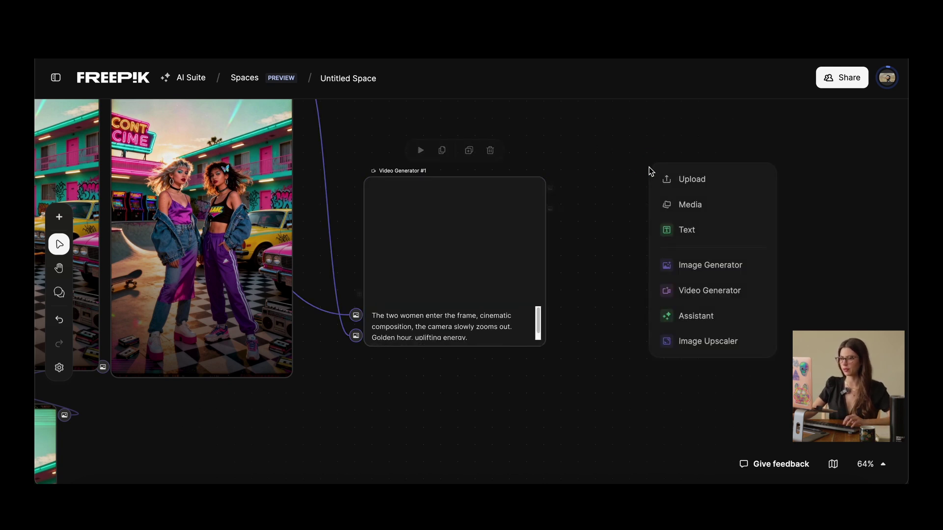
{"action": "left_click", "coordinate": [677, 320]}
{"action": "left_click_drag", "start_coordinate": [469, 270], "coordinate": [181, 164]}
Give the Assistant the instruction "fix this prompt for a video generator:" followed by the Video Generator's copied prompt, and run it
{"action": "left_click", "coordinate": [148, 475]}
{"action": "triple_click", "coordinate": [152, 423]}
{"action": "key", "text": "ctrl+c"}
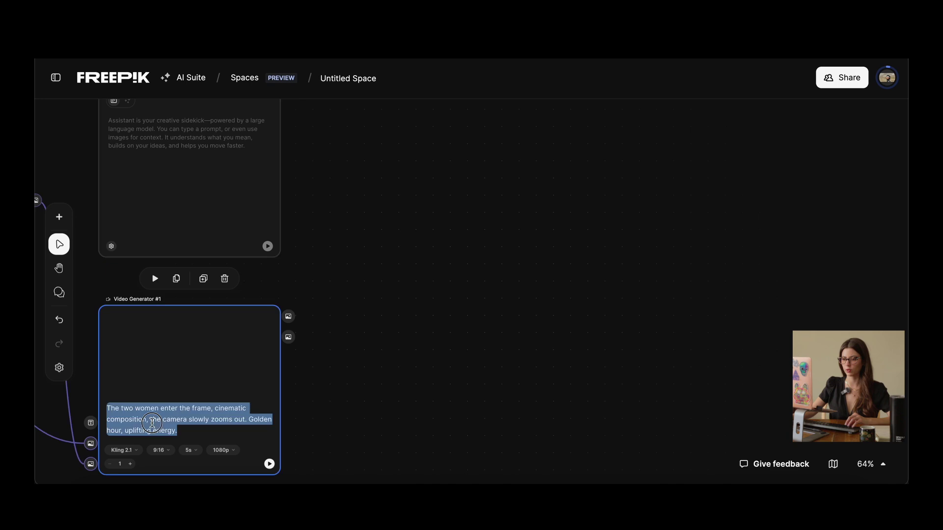
{"action": "left_click", "coordinate": [172, 148]}
{"action": "left_click", "coordinate": [177, 133]}
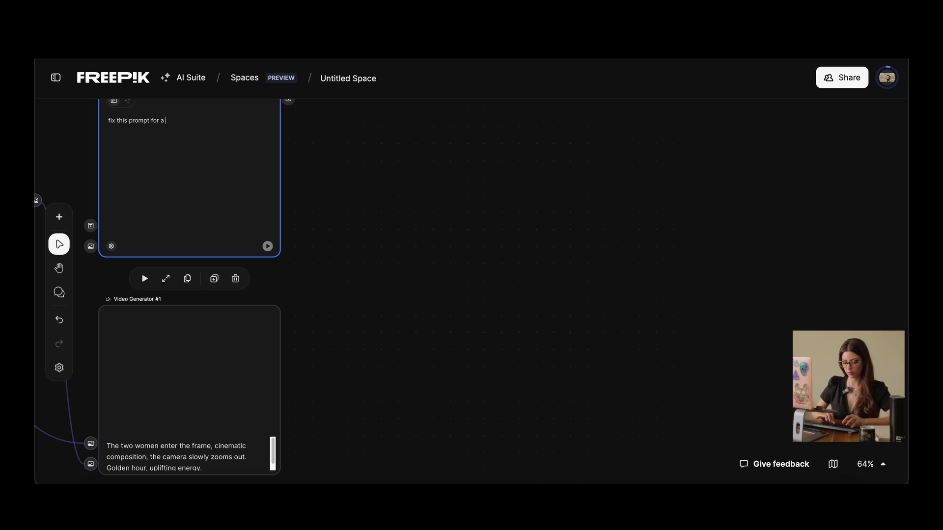
{"action": "type", "text": ":"}
{"action": "key", "text": "ctrl+v"}
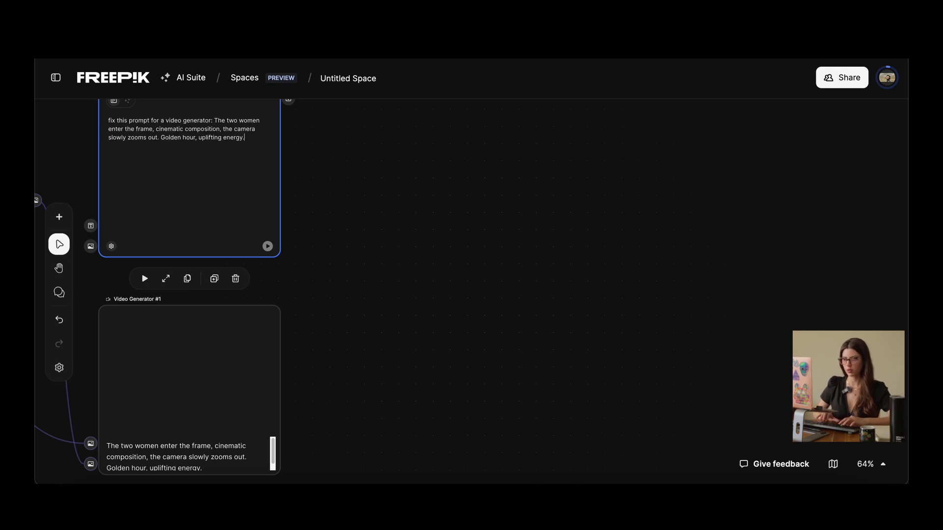
{"action": "left_click", "coordinate": [272, 247]}
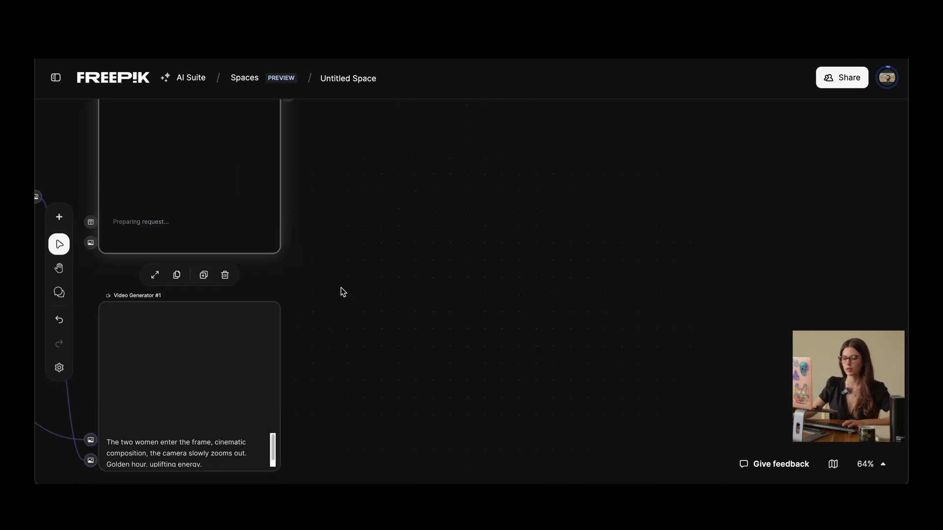
Move Video Generator #1 farther away from the upscalers and place Assistant #2 between them, below the image connections
{"action": "scroll", "coordinate": [343, 293], "scroll_direction": "down", "scroll_amount": 2}
{"action": "key", "text": "space"}
{"action": "left_click_drag", "start_coordinate": [343, 276], "coordinate": [475, 309]}
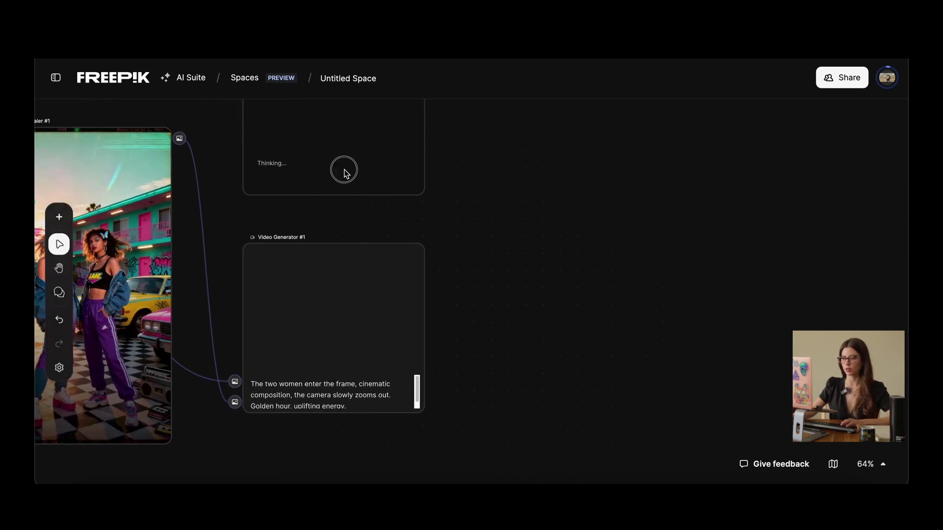
{"action": "left_click_drag", "start_coordinate": [344, 172], "coordinate": [304, 176]}
{"action": "left_click_drag", "start_coordinate": [343, 268], "coordinate": [596, 135]}
{"action": "left_click_drag", "start_coordinate": [276, 152], "coordinate": [310, 347]}
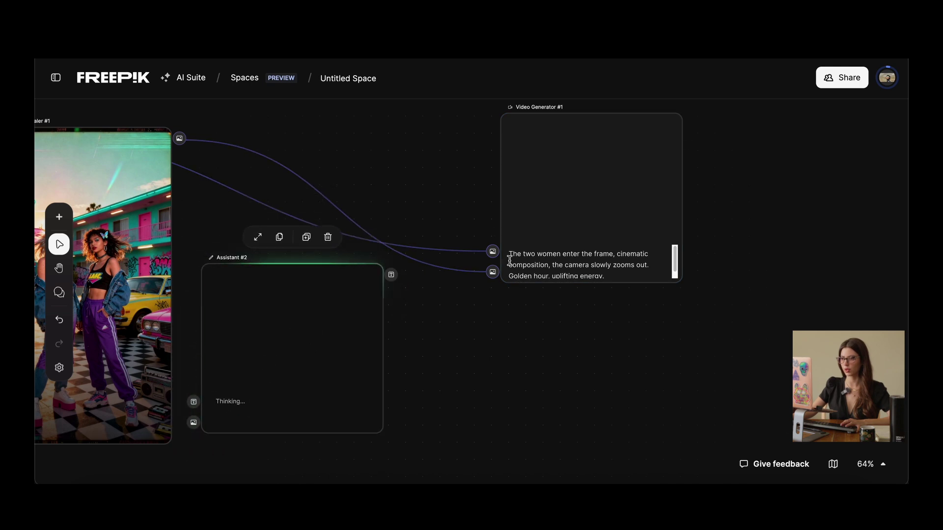
Connect Assistant #2's text output to Video Generator #1 and leave the generator's own prompt empty
{"action": "scroll", "coordinate": [264, 350], "scroll_direction": "up", "scroll_amount": 3}
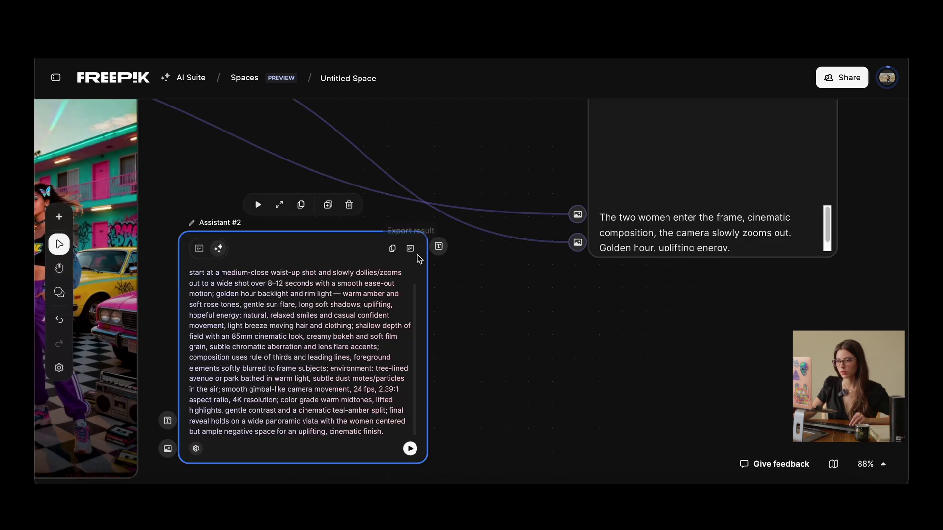
{"action": "left_click_drag", "start_coordinate": [439, 245], "coordinate": [578, 185]}
{"action": "scroll", "coordinate": [641, 188], "scroll_direction": "up", "scroll_amount": 6}
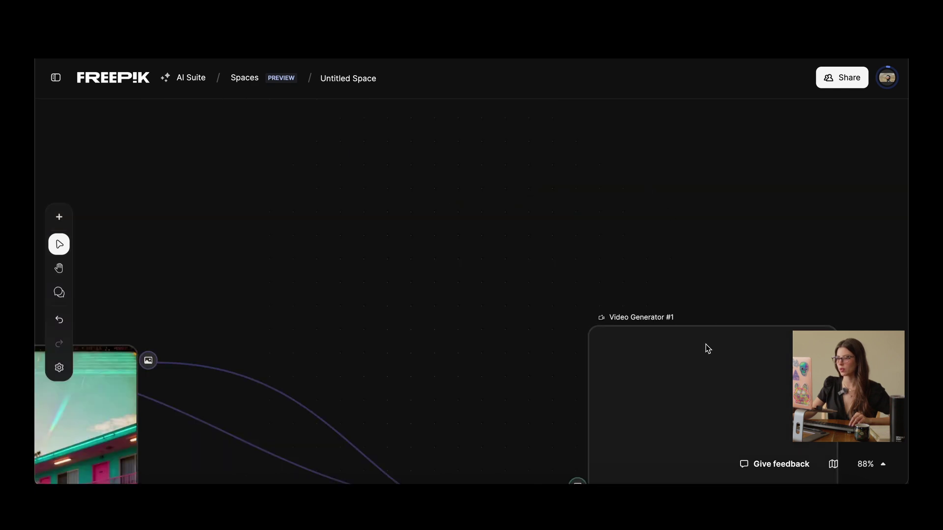
{"action": "scroll", "coordinate": [706, 343], "scroll_direction": "down", "scroll_amount": 3}
{"action": "left_click", "coordinate": [705, 313]}
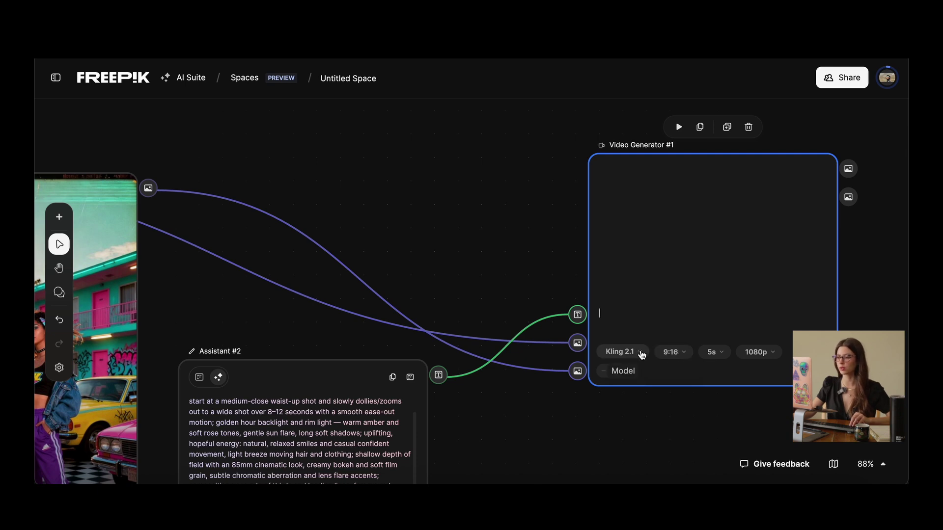
Set Video Generator #1's duration to 10s and run the video generation
{"action": "left_click", "coordinate": [724, 354]}
{"action": "left_click", "coordinate": [719, 397]}
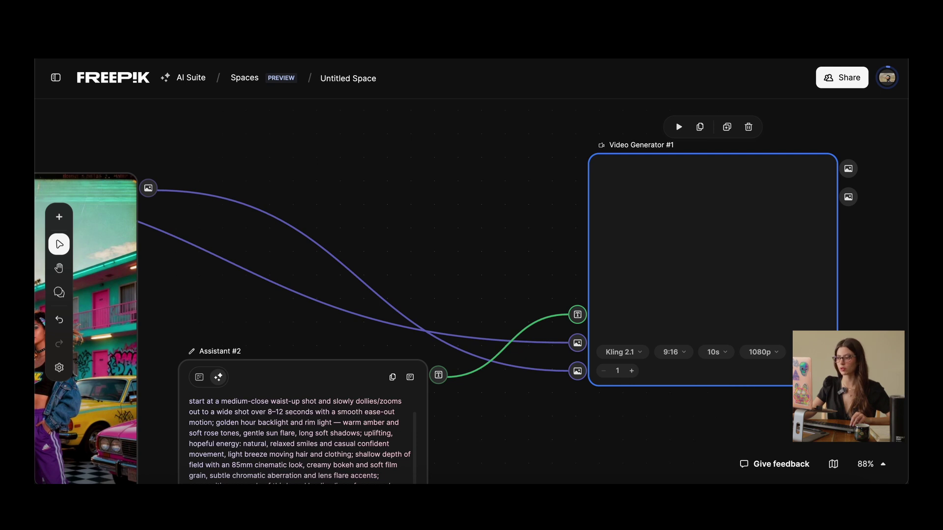
{"action": "left_click", "coordinate": [823, 371]}
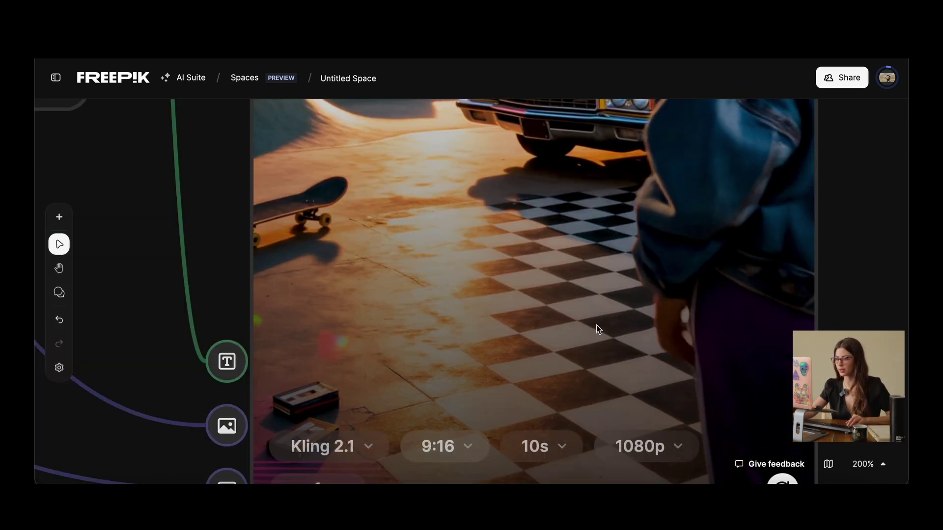
Play Video Generator #1's finished video in the enlarged preview and in full screen, and close the preview
{"action": "scroll", "coordinate": [598, 327], "scroll_direction": "down", "scroll_amount": 2}
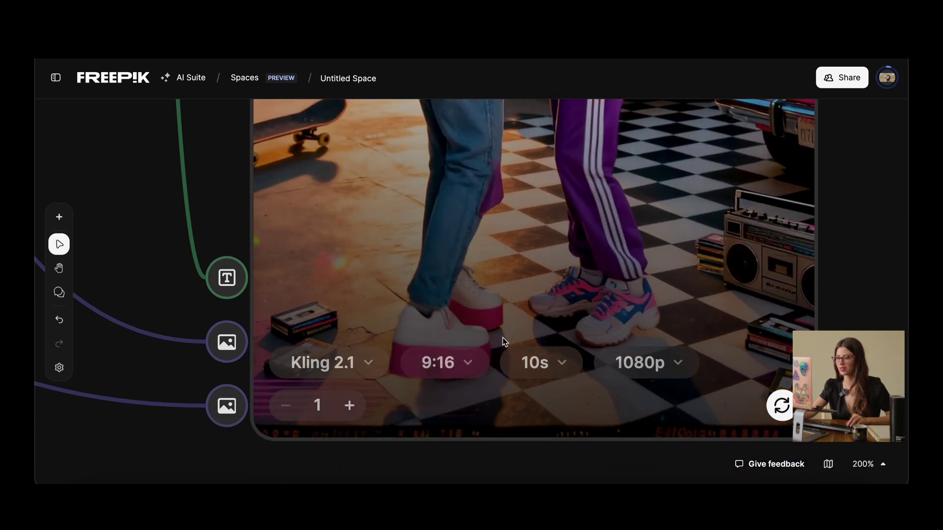
{"action": "scroll", "coordinate": [503, 337], "scroll_direction": "down", "scroll_amount": 10}
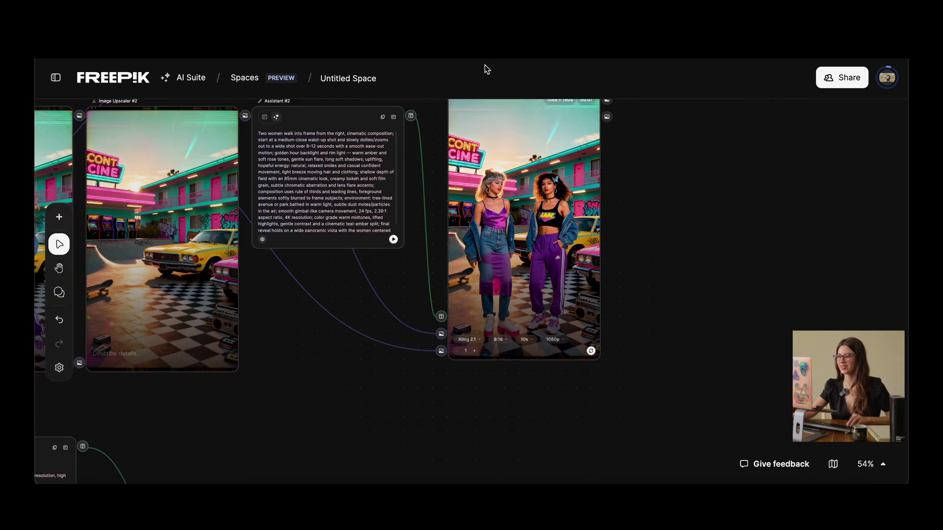
{"action": "scroll", "coordinate": [580, 323], "scroll_direction": "up", "scroll_amount": 4}
{"action": "left_click", "coordinate": [579, 322]}
{"action": "scroll", "coordinate": [573, 308], "scroll_direction": "down", "scroll_amount": 5}
{"action": "scroll", "coordinate": [573, 312], "scroll_direction": "up", "scroll_amount": 3}
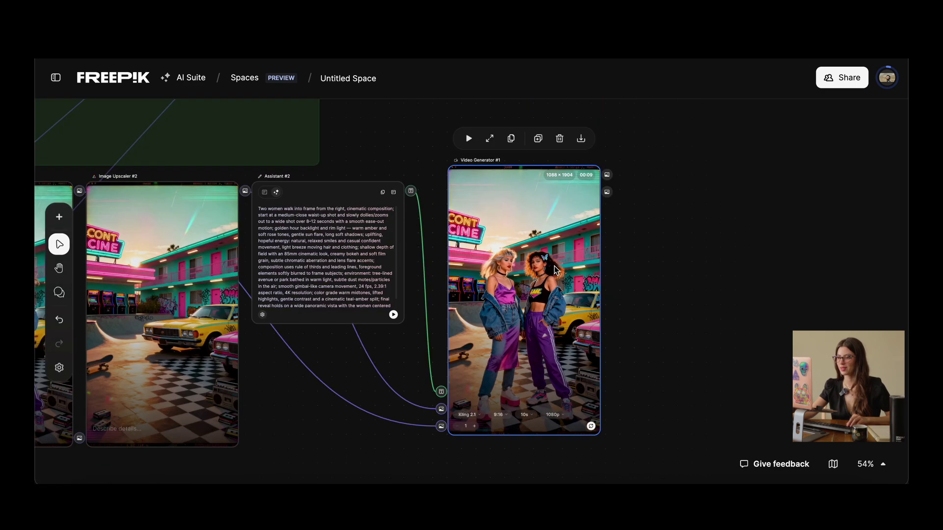
{"action": "left_click", "coordinate": [495, 140]}
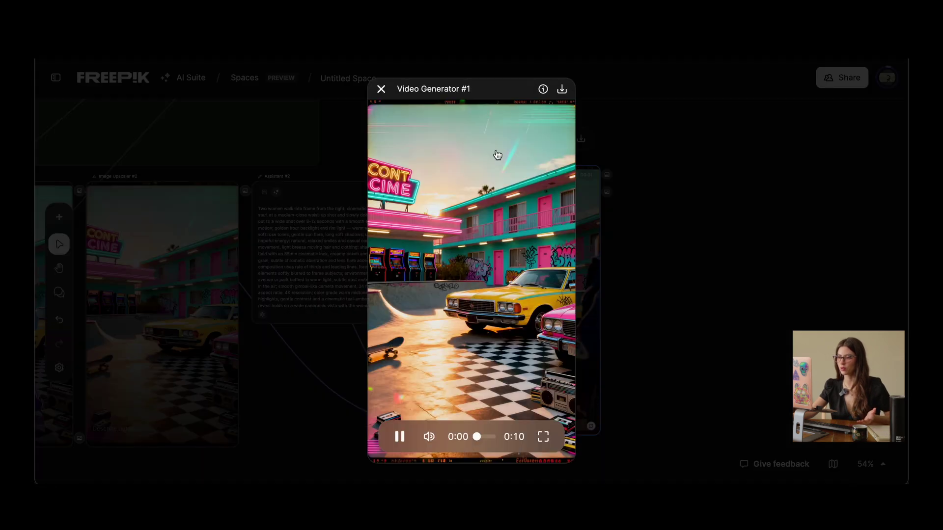
{"action": "left_click", "coordinate": [544, 437]}
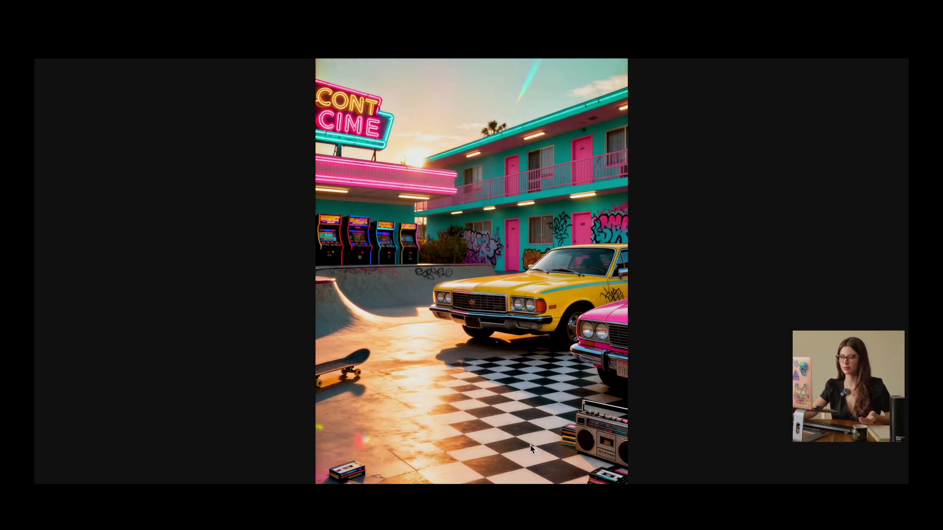
{"action": "key", "text": "Escape"}
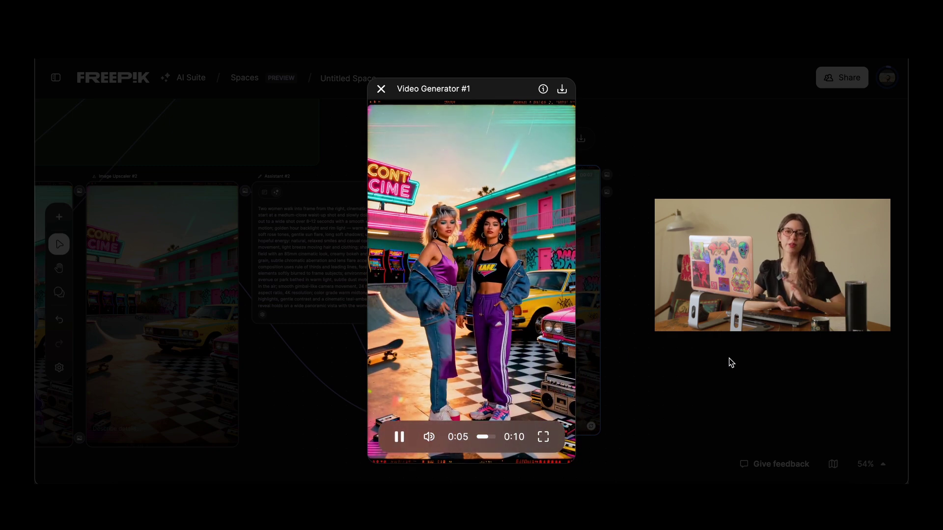
{"action": "key", "text": "Escape"}
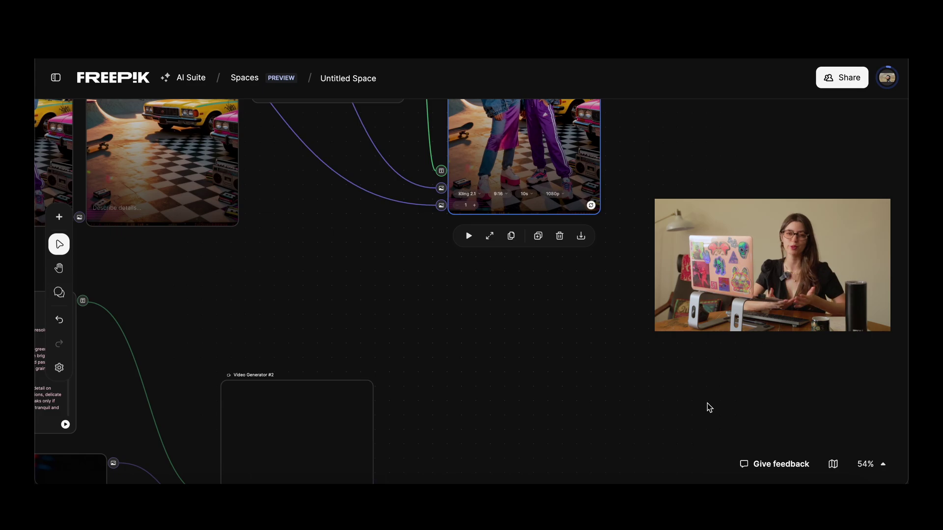